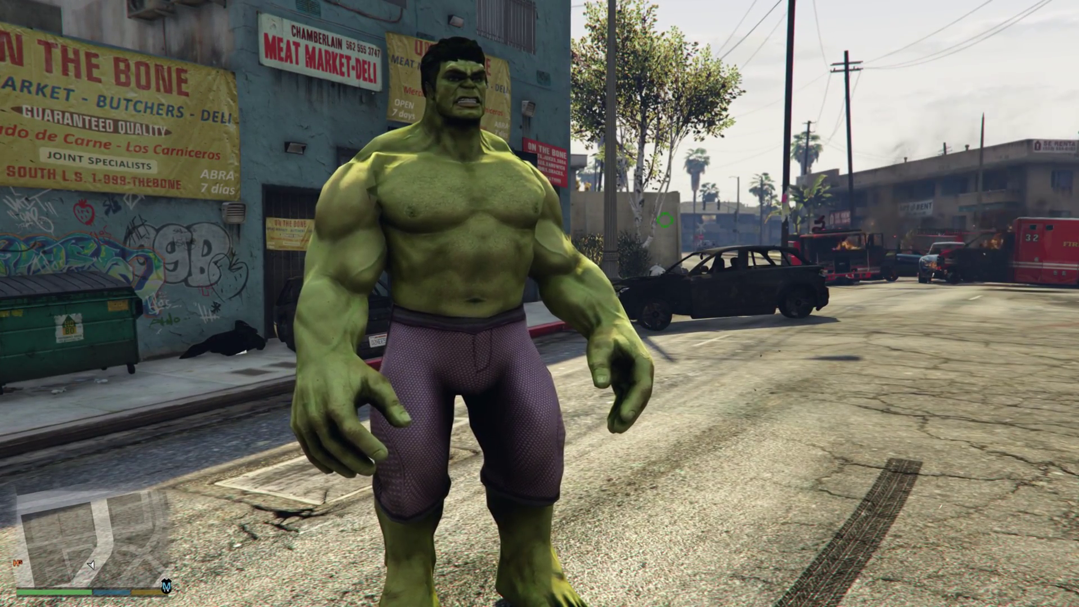
Step: Bring up the Ped Selector menu in GTA V with F10
key("F10")
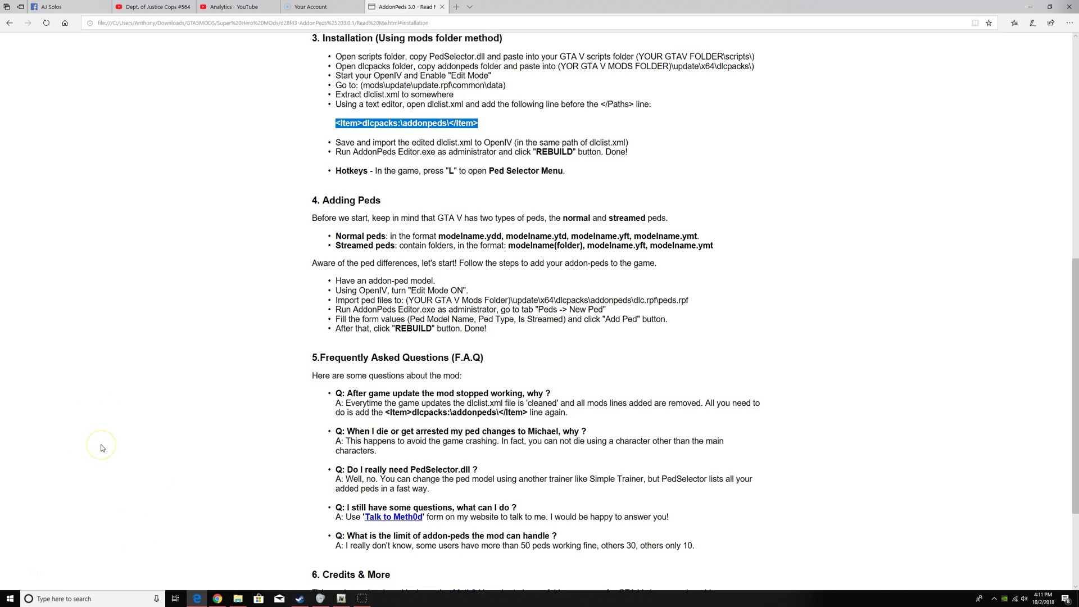
scroll(176, 378, "up", 6)
scroll(277, 326, "down", 2)
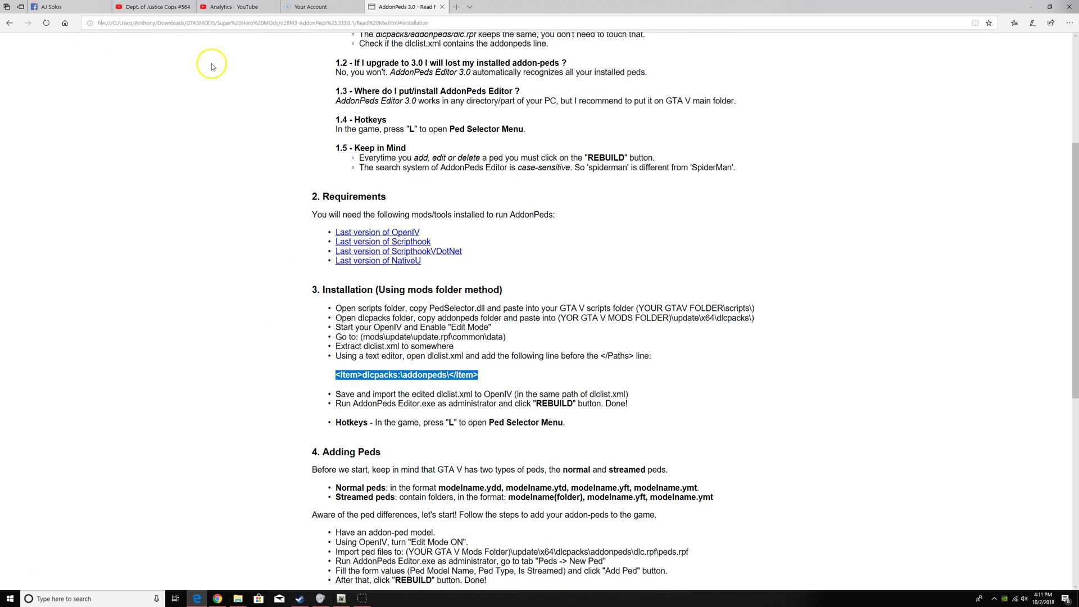
left_click(435, 376)
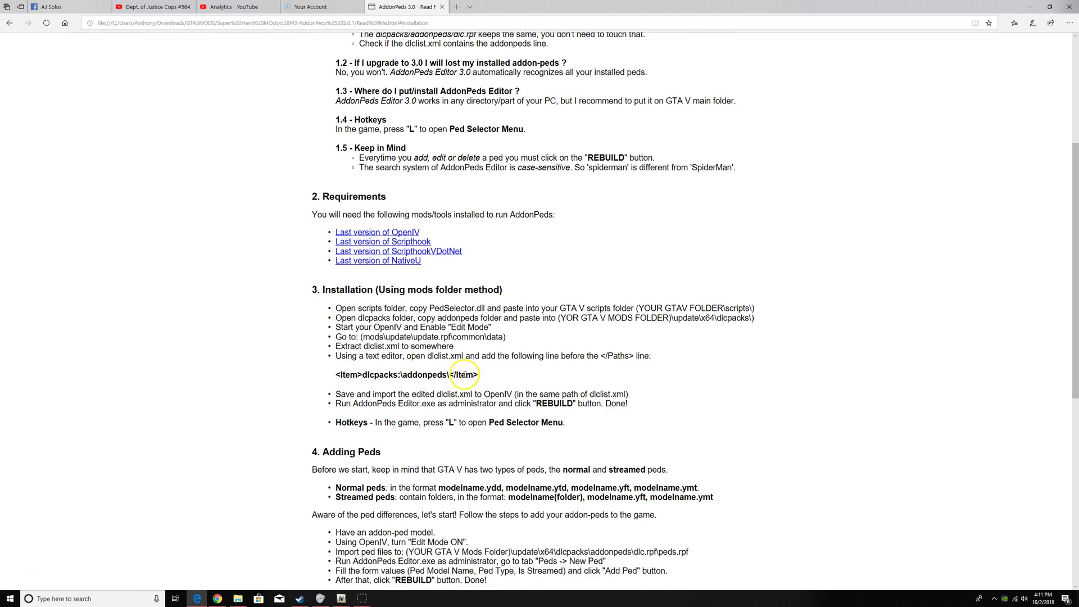
left_click_drag(478, 375, 329, 375)
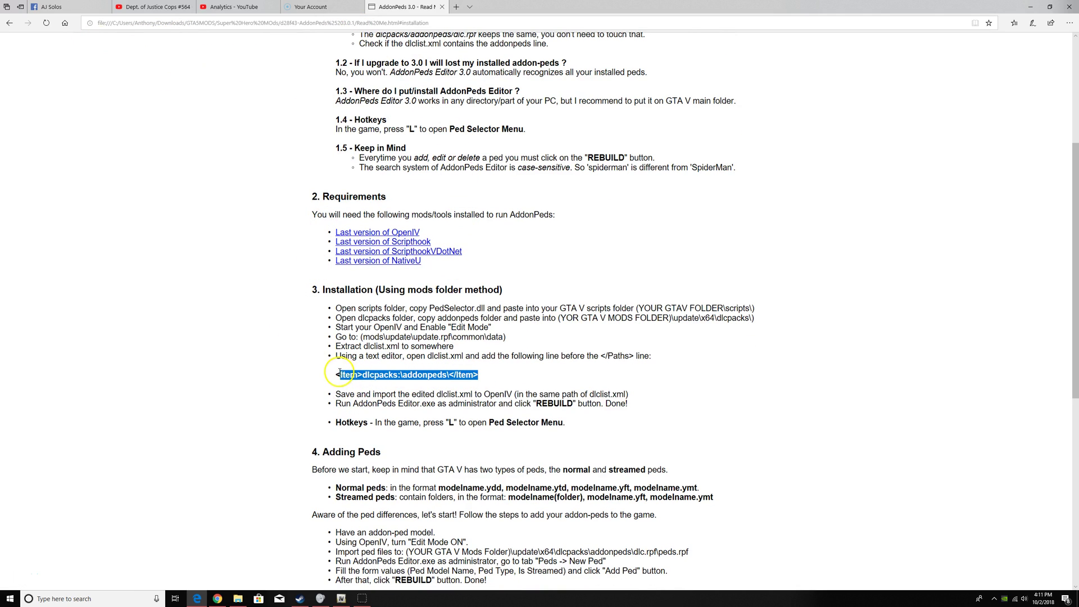
left_click(448, 376)
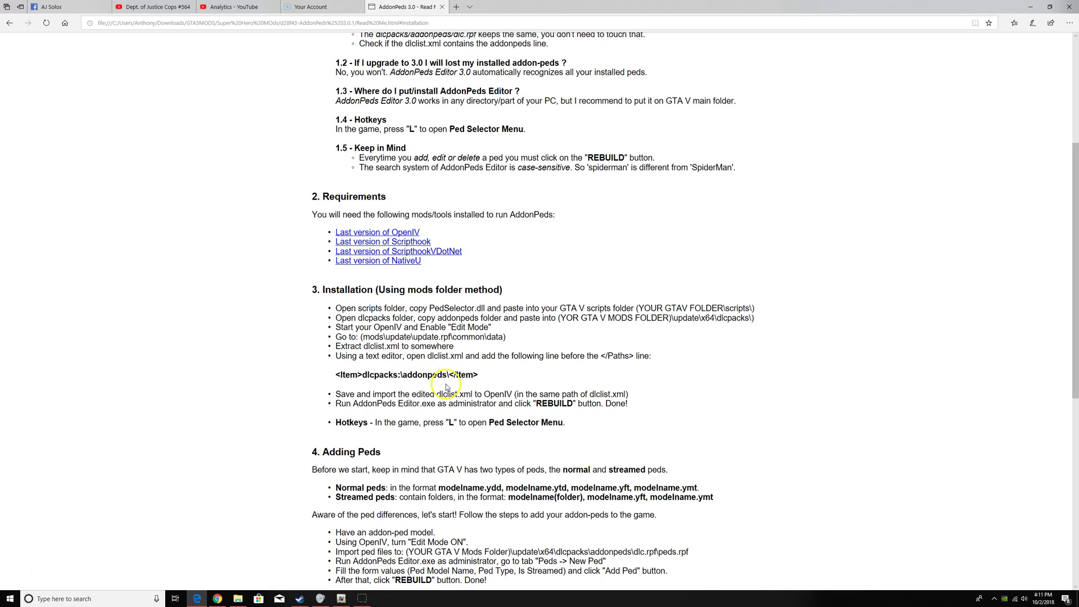
Step: Export dlclist.xml from update.rpf\common\data to the Downloads folder
left_click(341, 599)
right_click(434, 326)
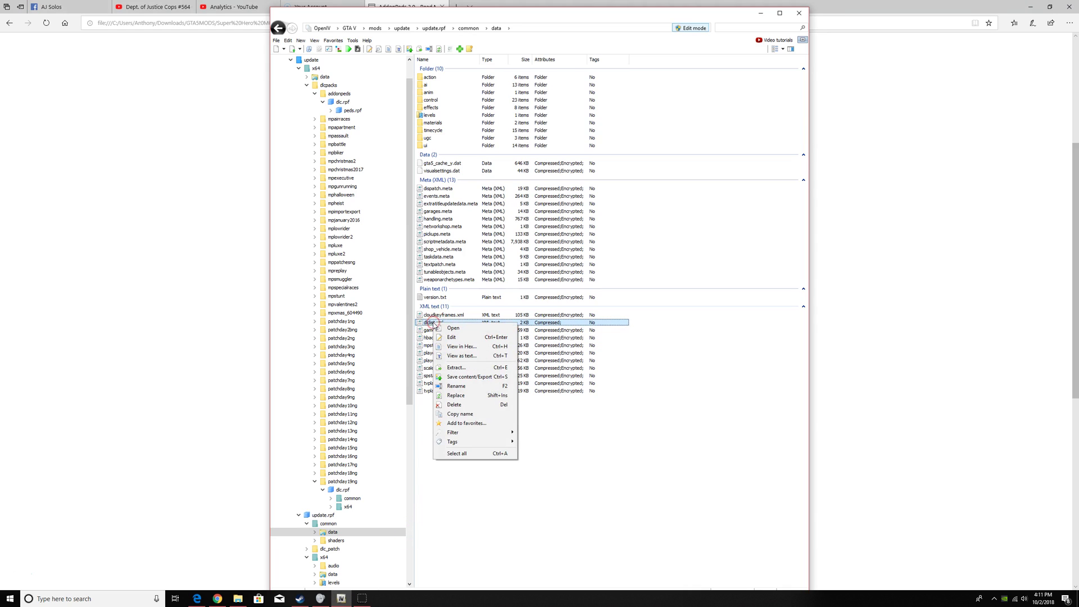
left_click(463, 375)
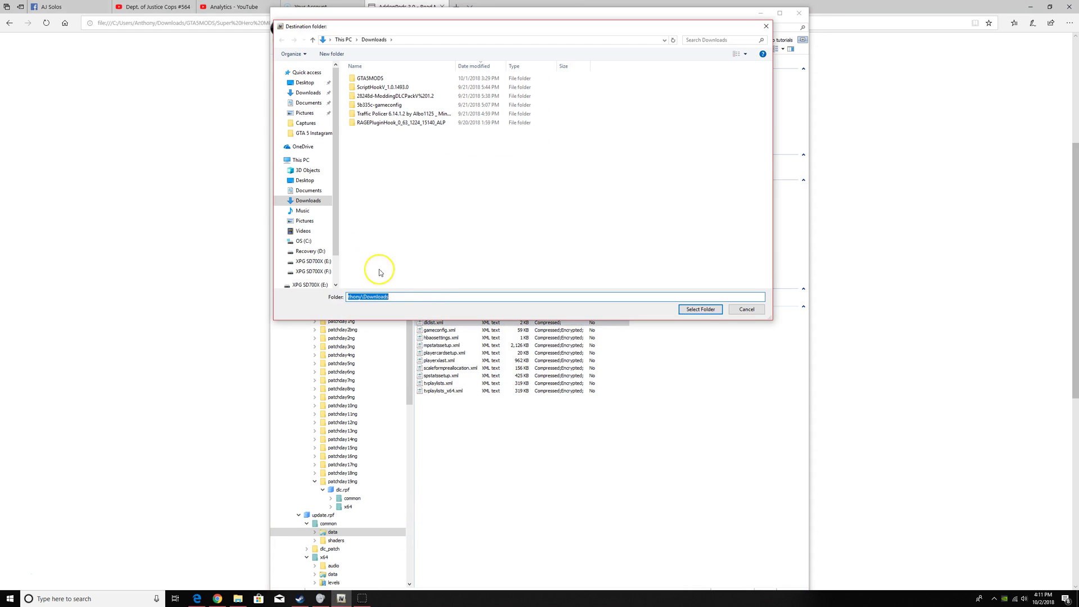
left_click(308, 201)
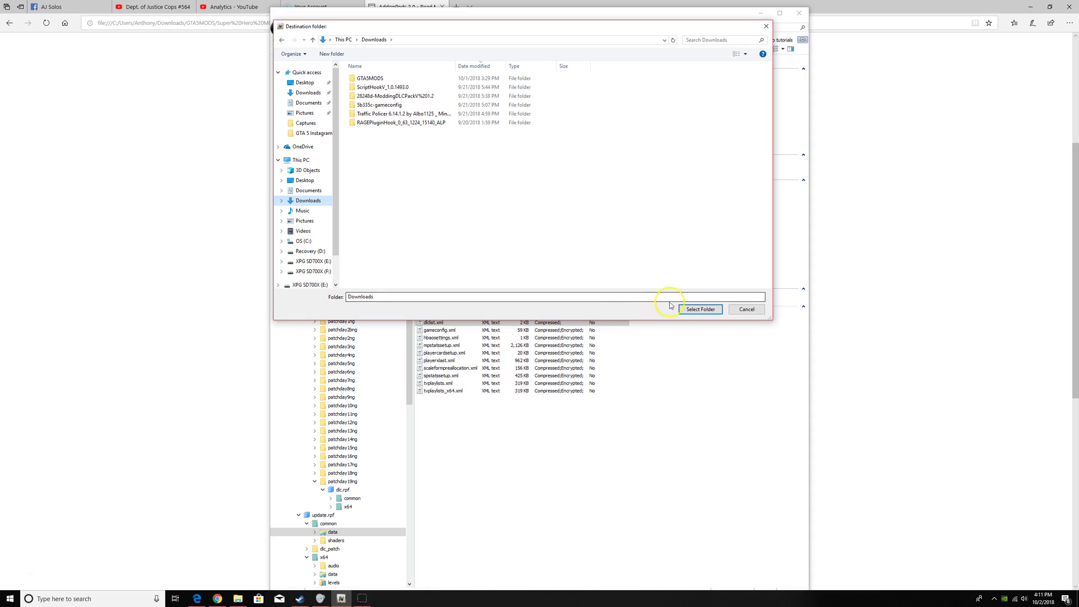
left_click(700, 309)
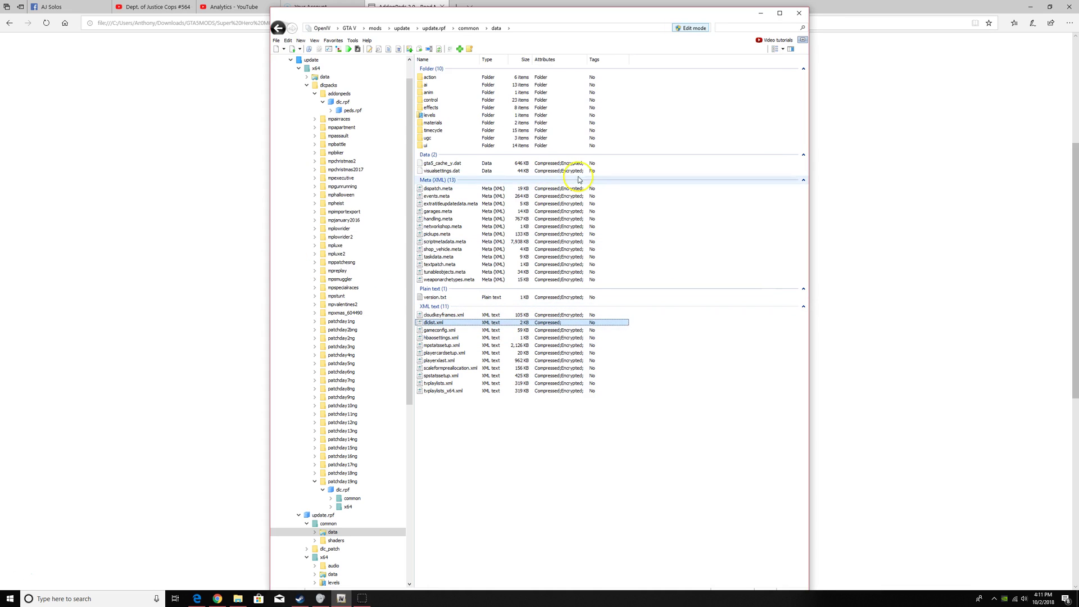
Step: Minimize the browser and OpenIV windows and close the leftover folder window
left_click(1030, 8)
left_click(1023, 8)
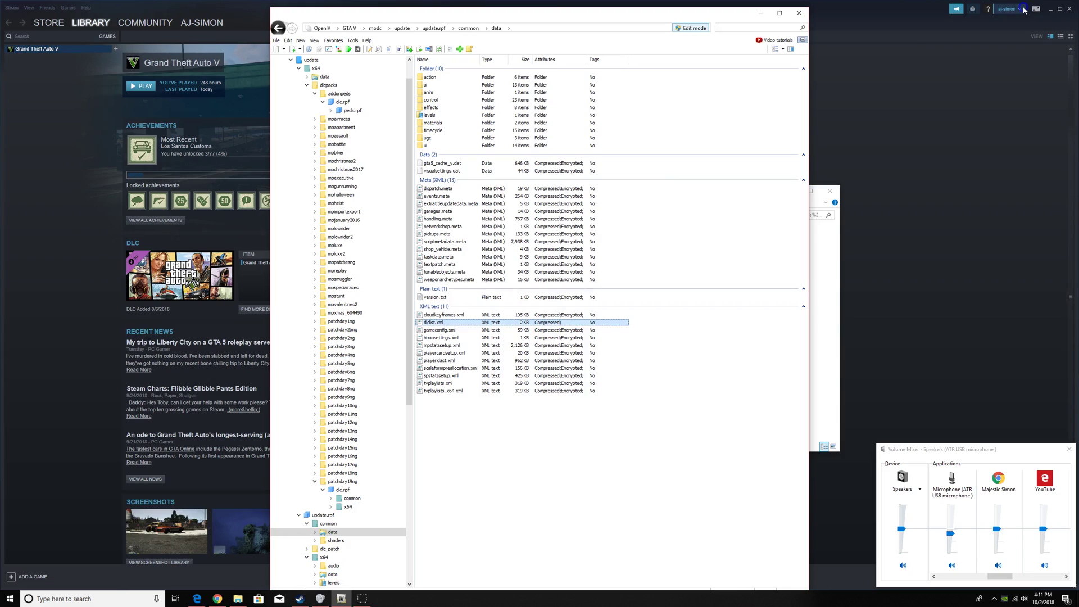
left_click(760, 12)
left_click(830, 191)
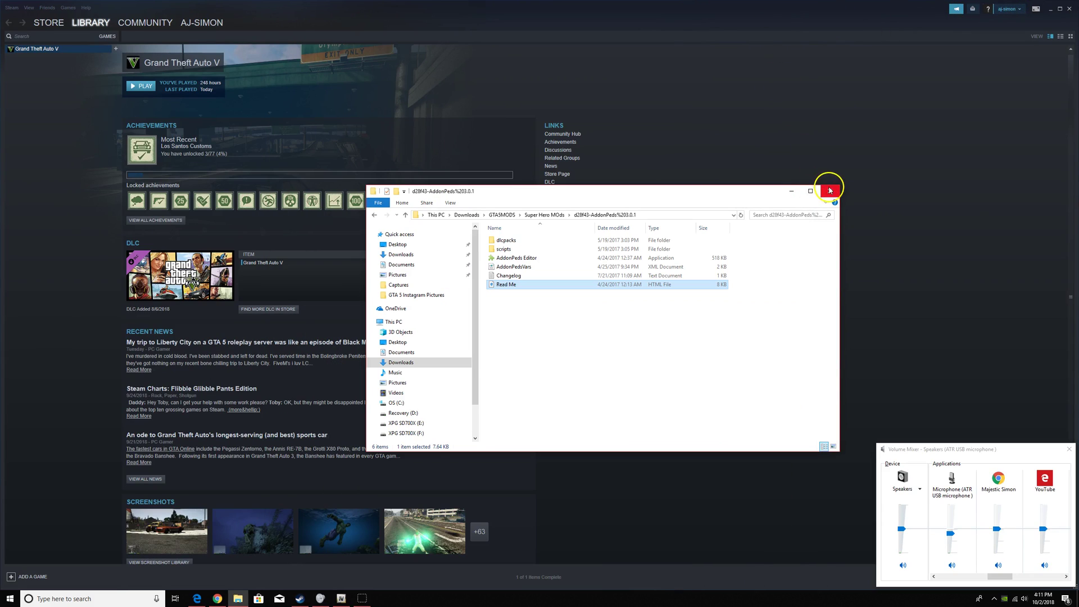
Step: Open Downloads\dlclist in Notepad using Open with from File Explorer
left_click(1049, 10)
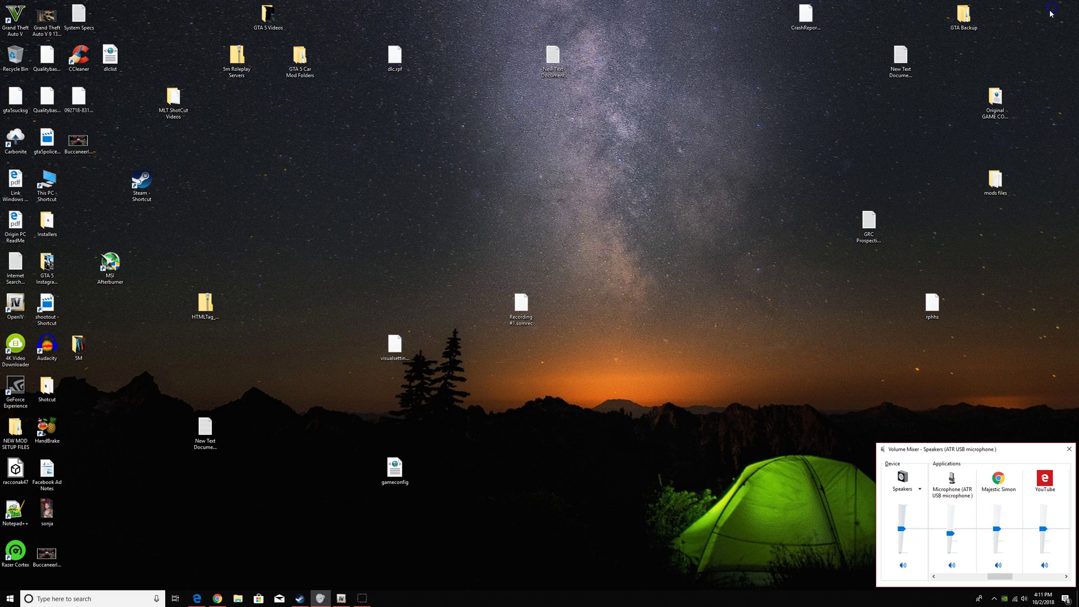
left_click(634, 352)
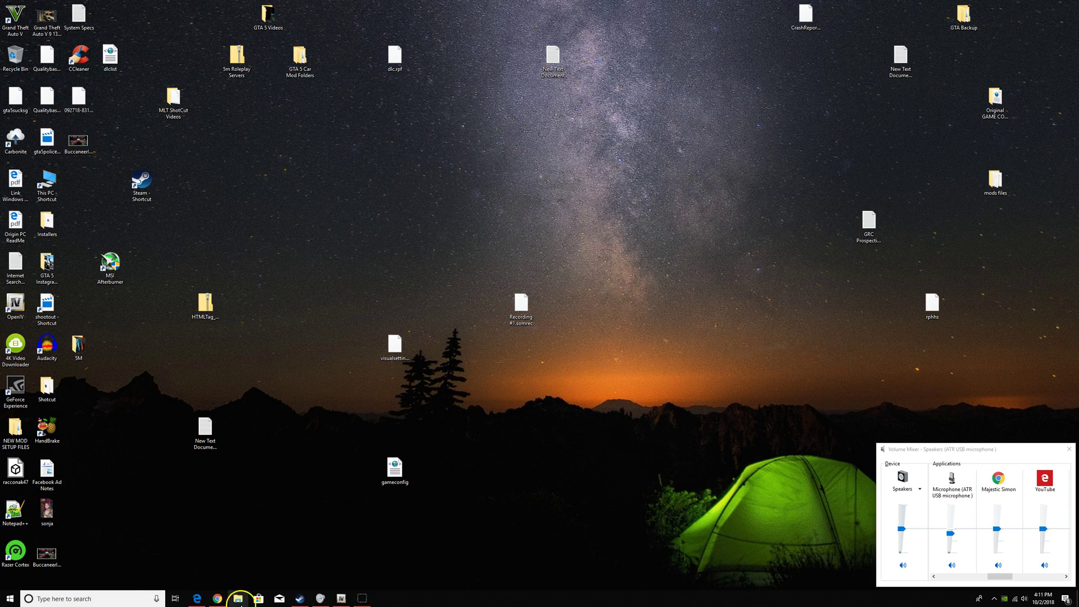
left_click(237, 598)
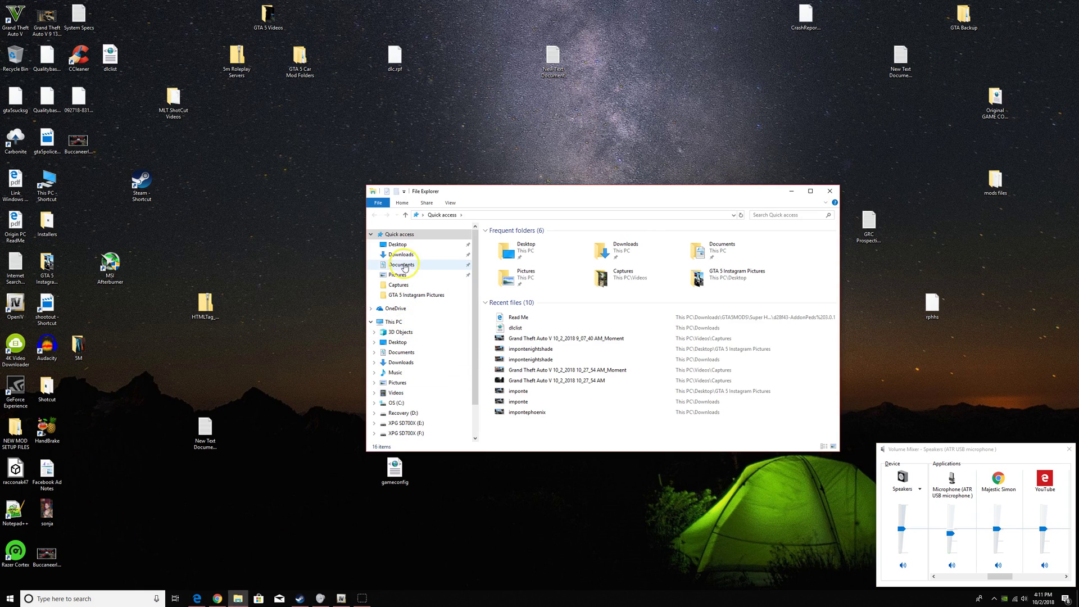
left_click(405, 254)
right_click(502, 240)
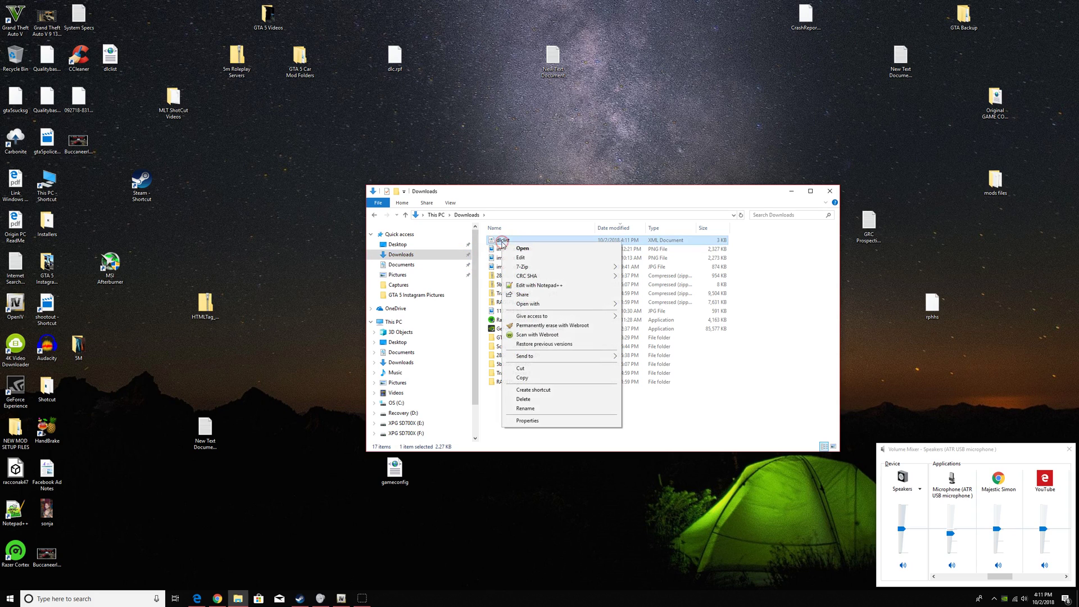
mouse_move(539, 304)
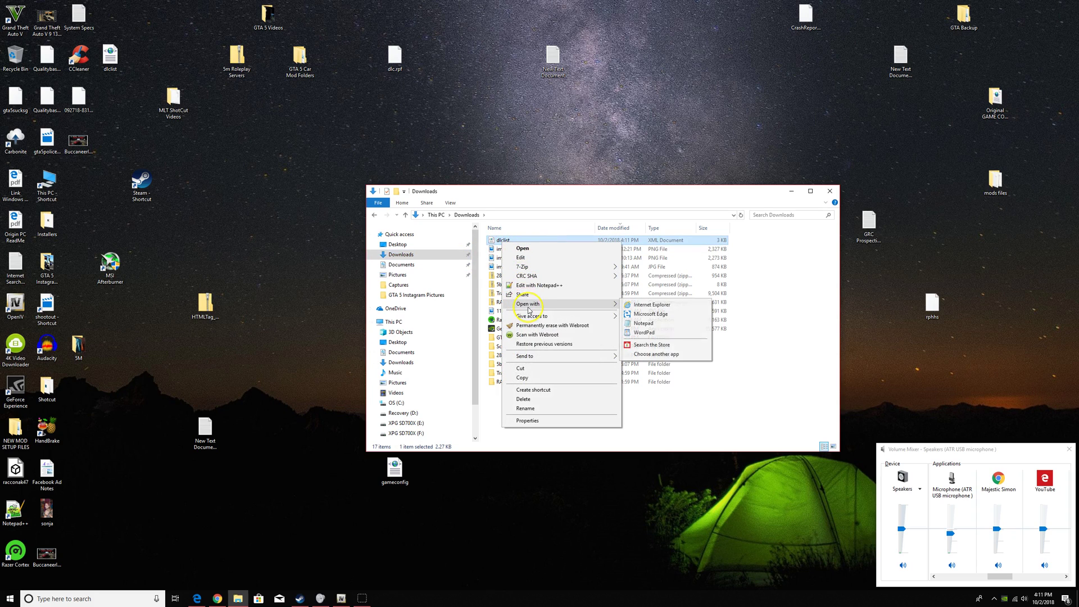
left_click(639, 316)
scroll(609, 355, "down", 4)
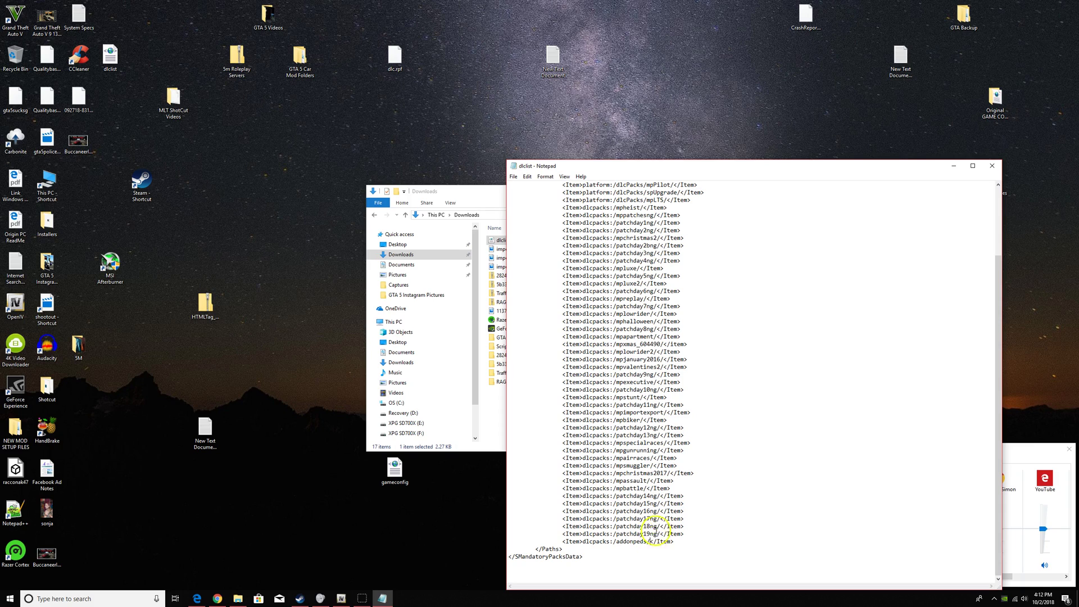
Step: Save the edited dlclist with File > Save and close Notepad
left_click(513, 176)
left_click(528, 204)
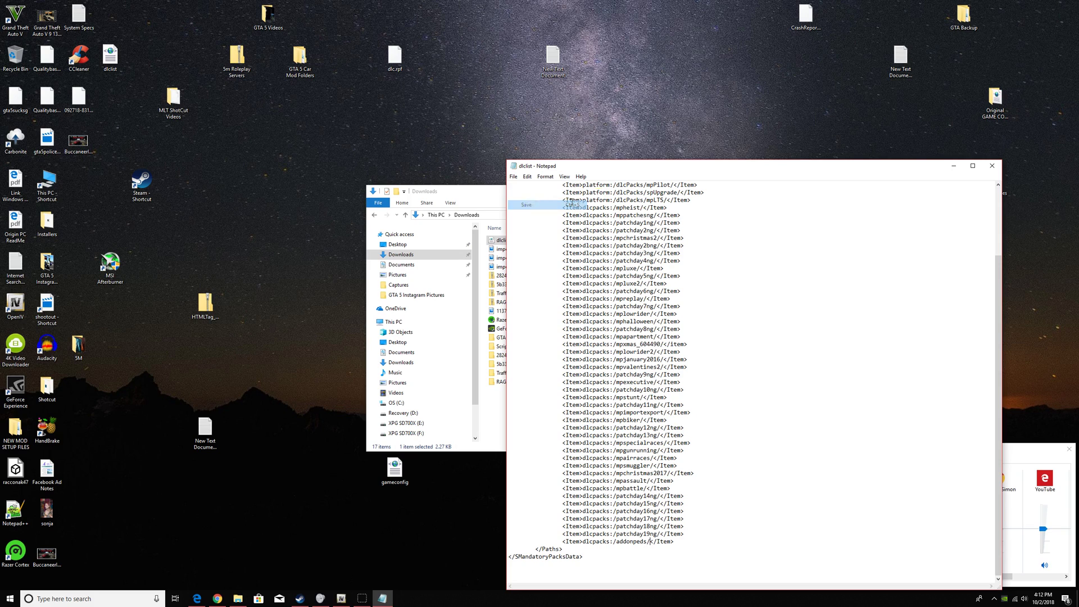
left_click(996, 167)
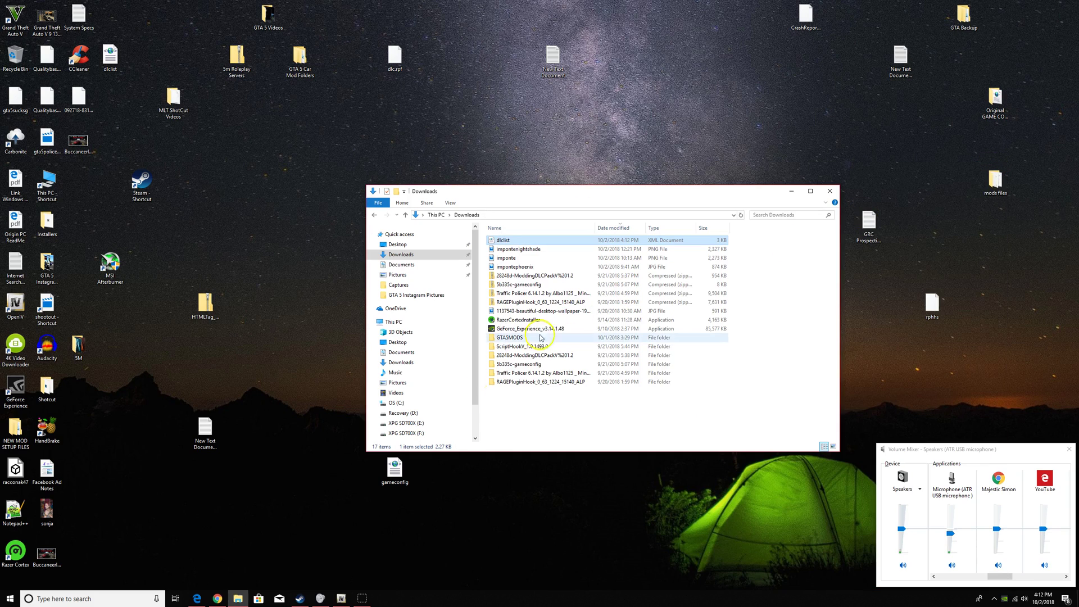
Step: Replace dlclist.xml in update.rpf\common\data with the edited Downloads\dlclist file
left_click(341, 599)
right_click(435, 323)
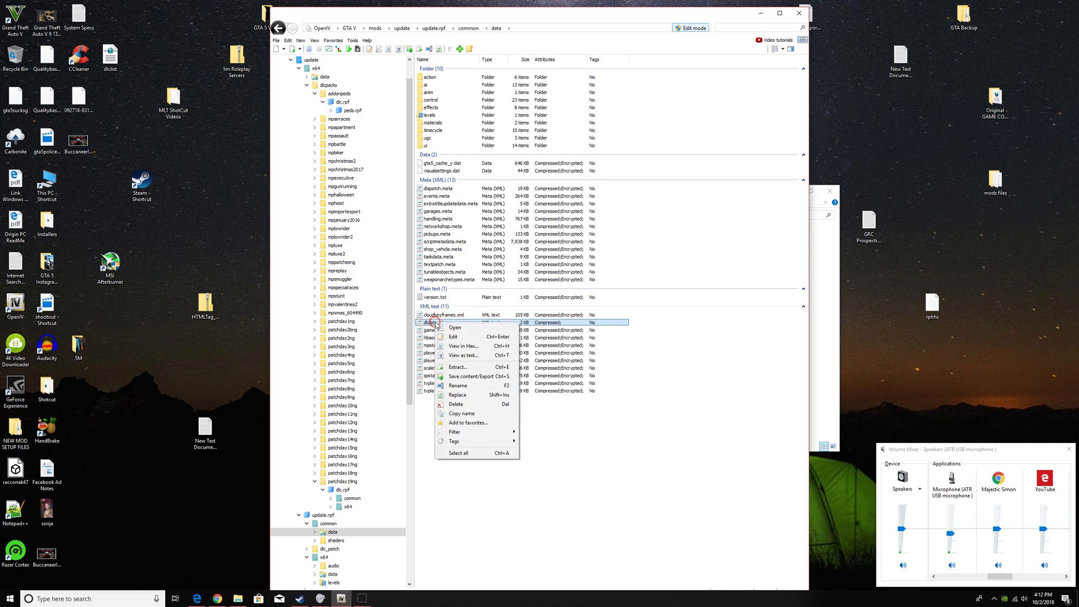
left_click(458, 395)
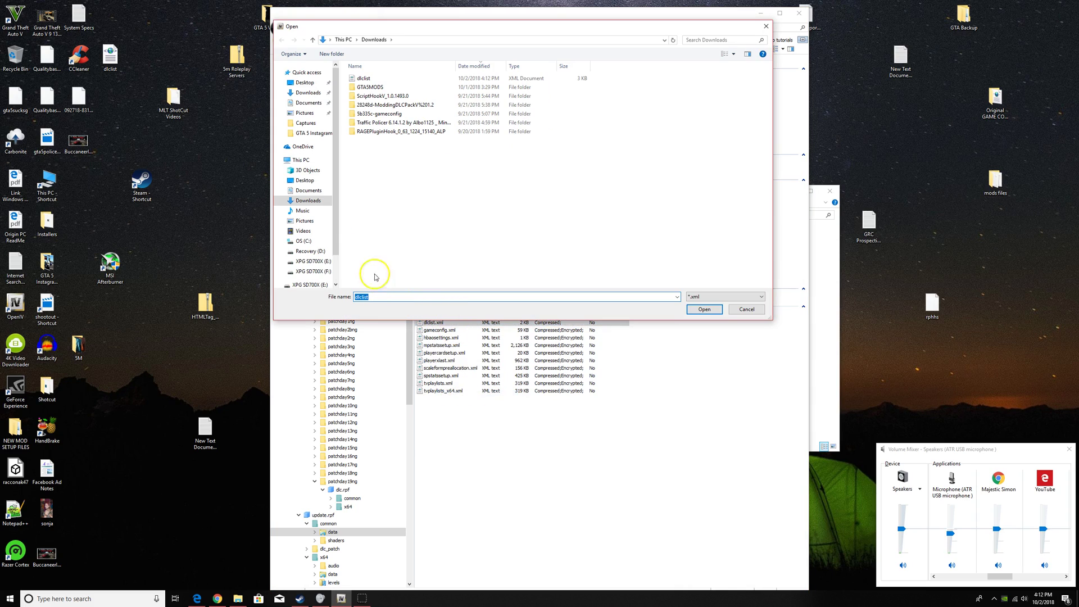
left_click(316, 201)
left_click(363, 79)
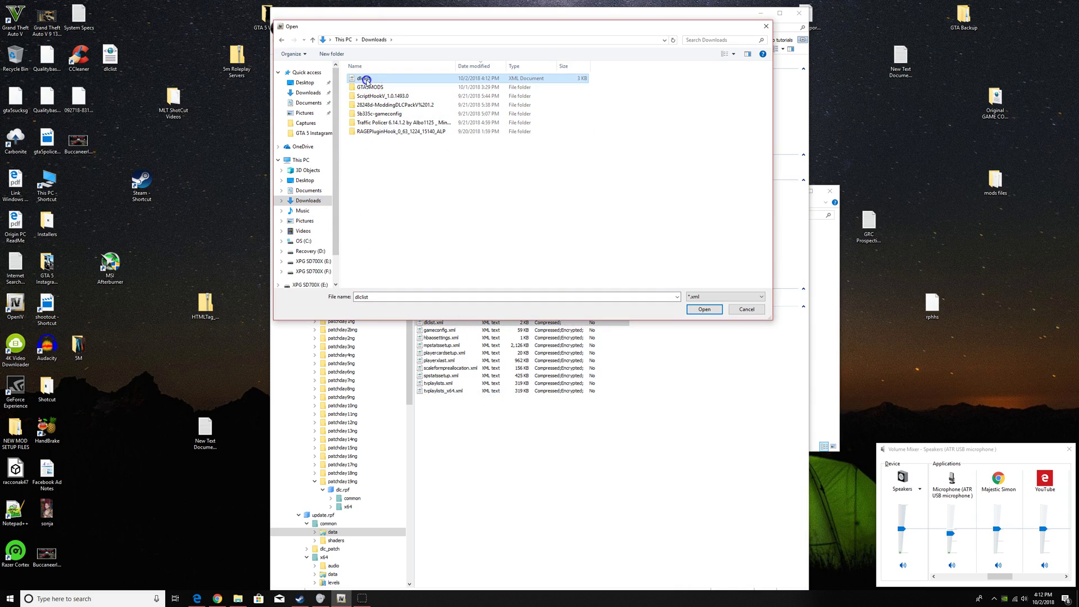
left_click(704, 309)
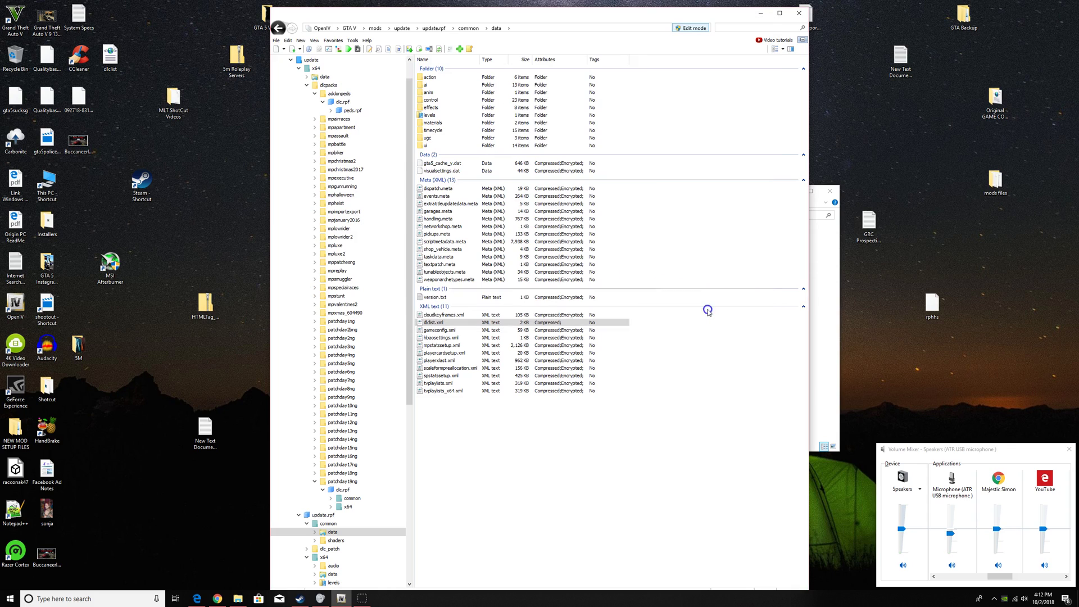
Step: View dlclist.xml in the Text viewer, confirm the closing addonpeds entry, then close it
double_click(427, 324)
scroll(442, 331, "down", 6)
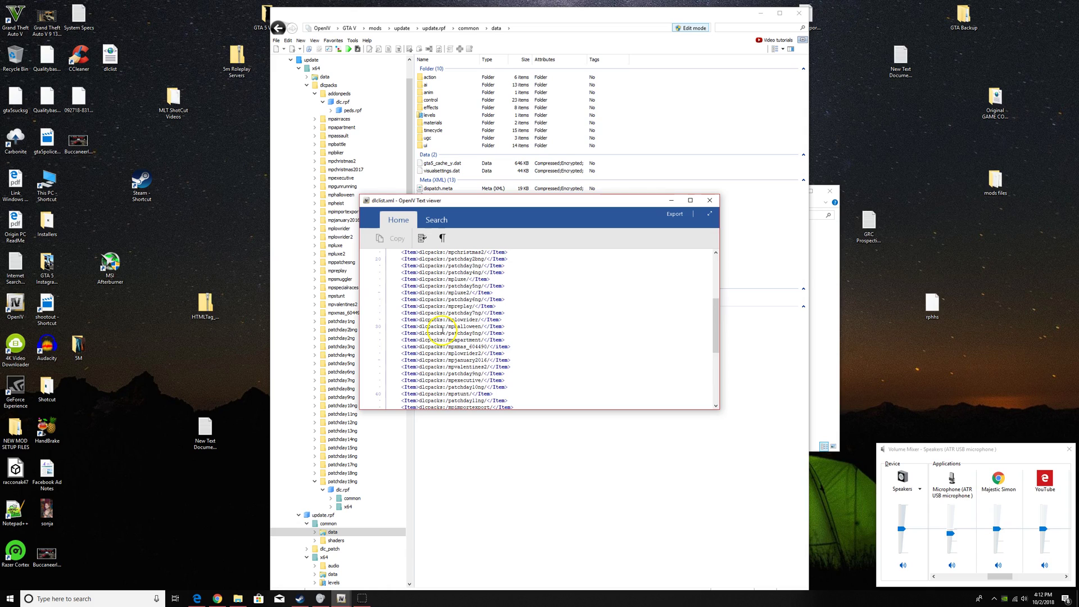
scroll(444, 331, "down", 7)
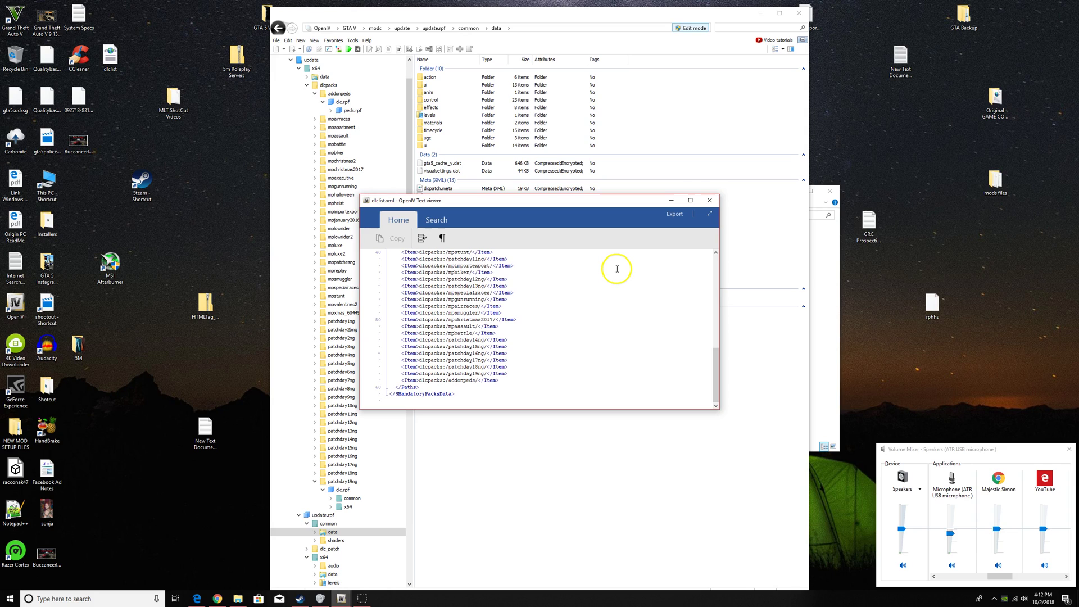
left_click(710, 200)
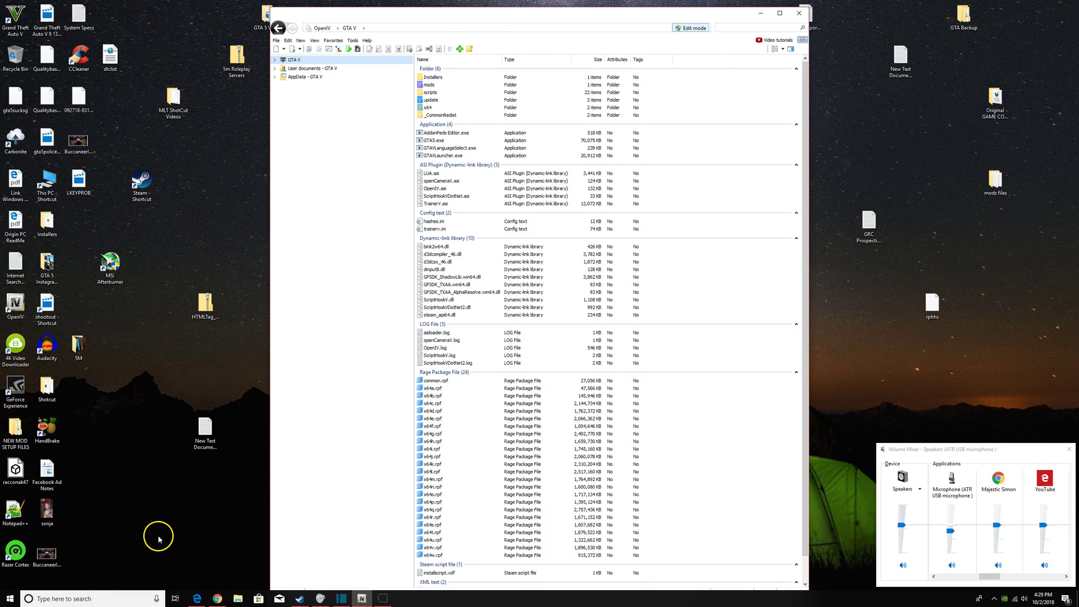
Step: Navigate through mods\update\x64\dlcpacks into the addonpeds folder
double_click(431, 85)
double_click(431, 78)
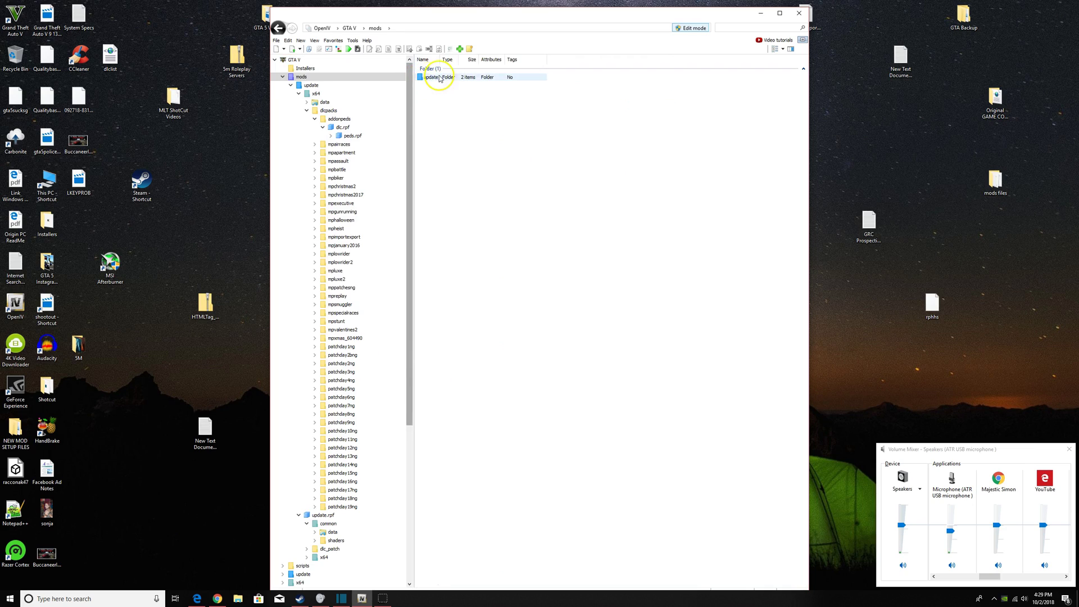
double_click(430, 77)
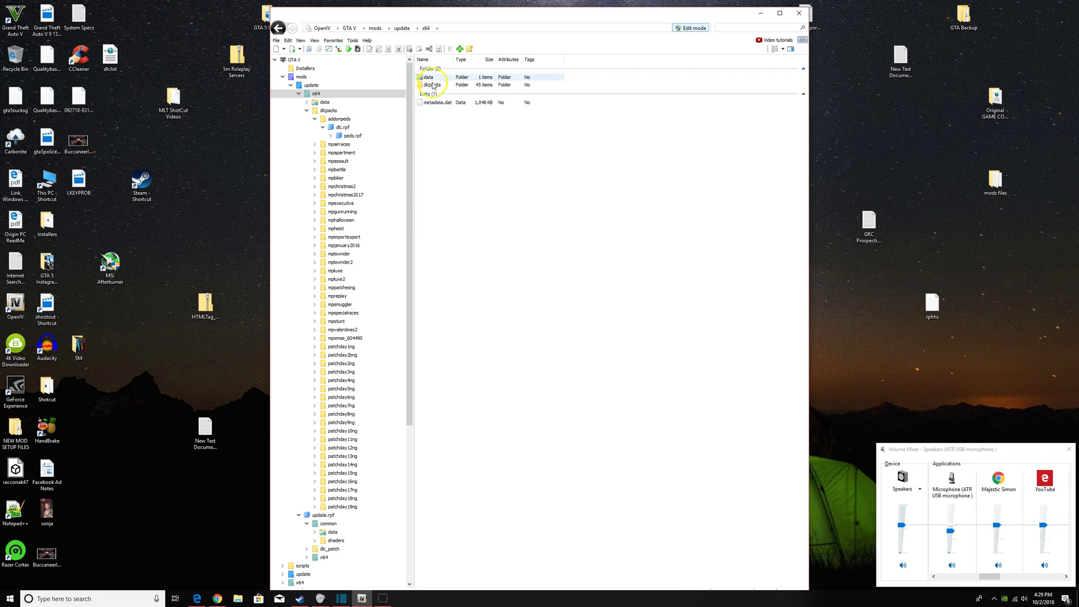
double_click(433, 85)
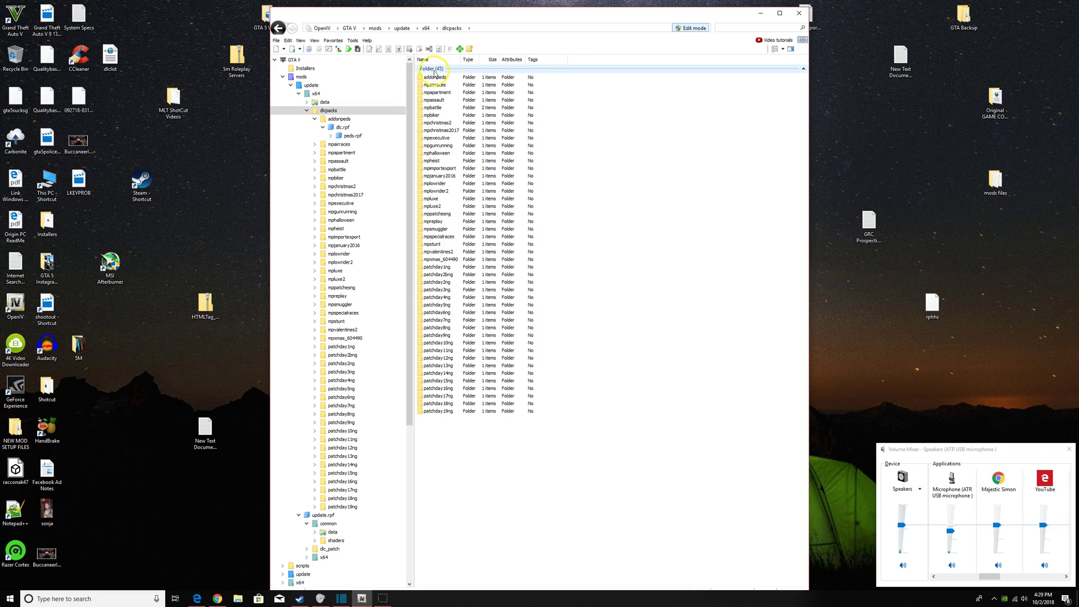
double_click(430, 78)
Step: Open peds.rpf in dlc.rpf, try Hulk(Avengers).ymt, dismiss the error and cancel renaming
left_click(431, 78)
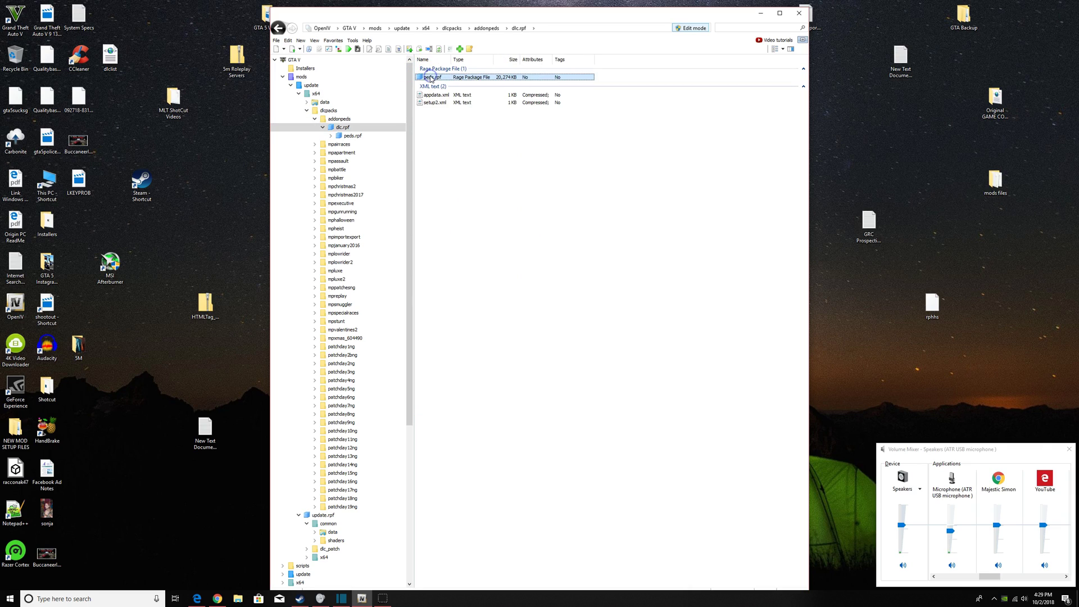
double_click(434, 78)
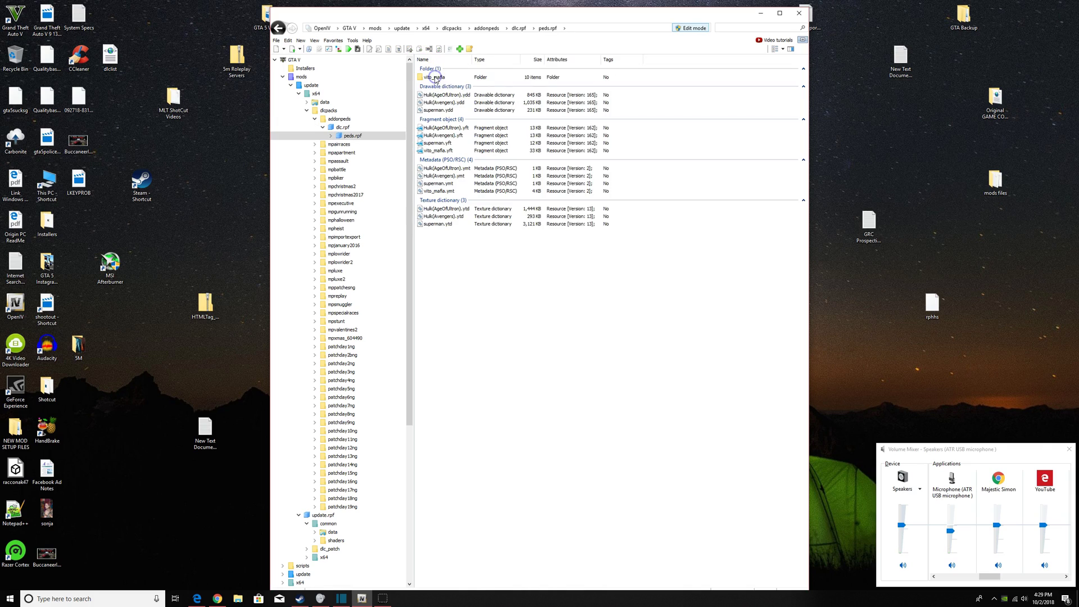
double_click(447, 175)
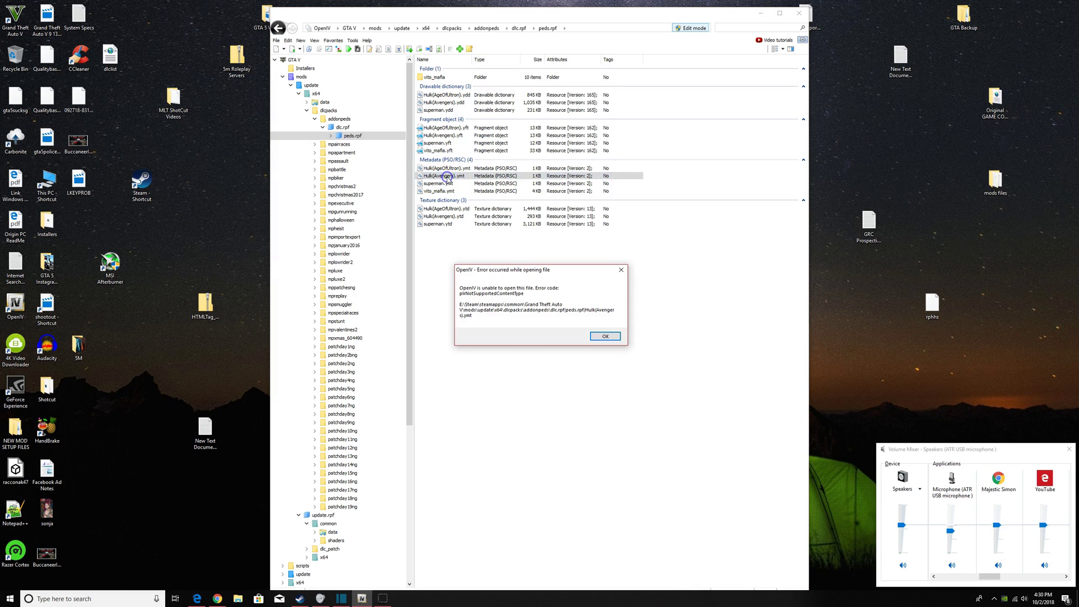
left_click(621, 270)
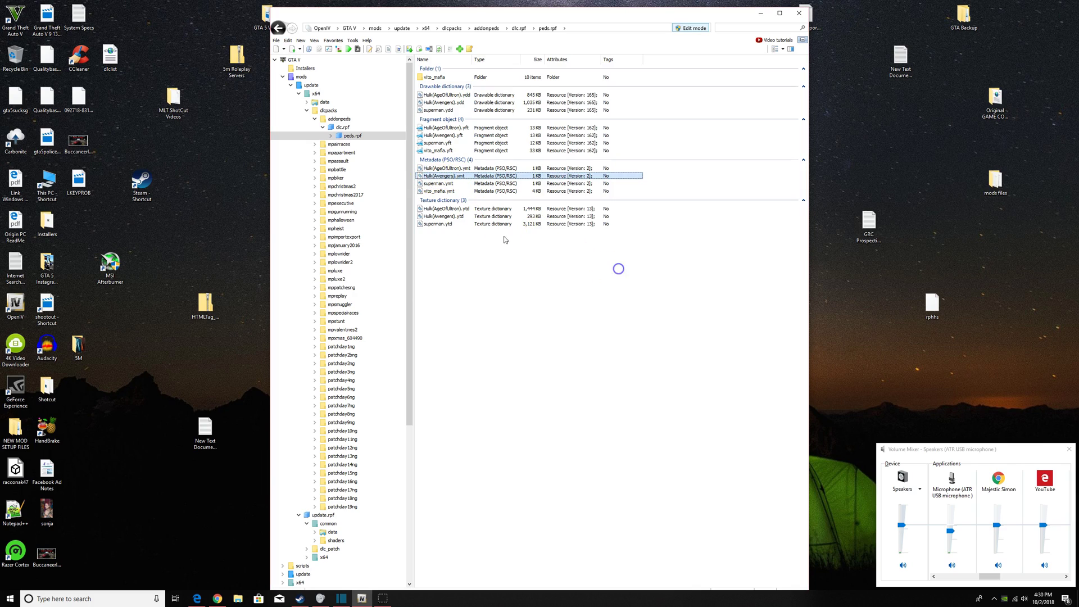
left_click(438, 176)
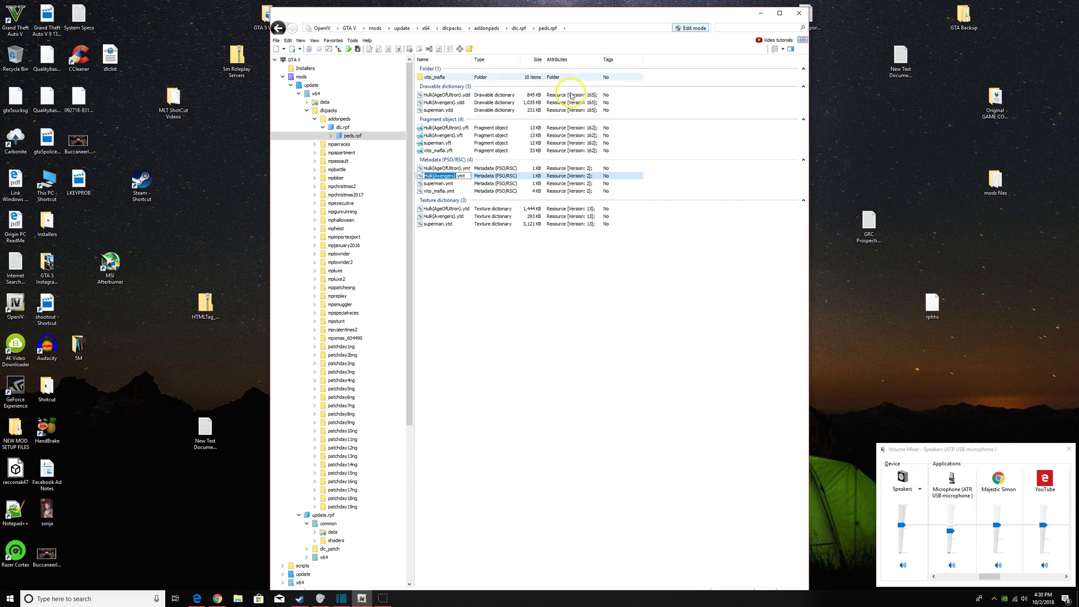
left_click(265, 191)
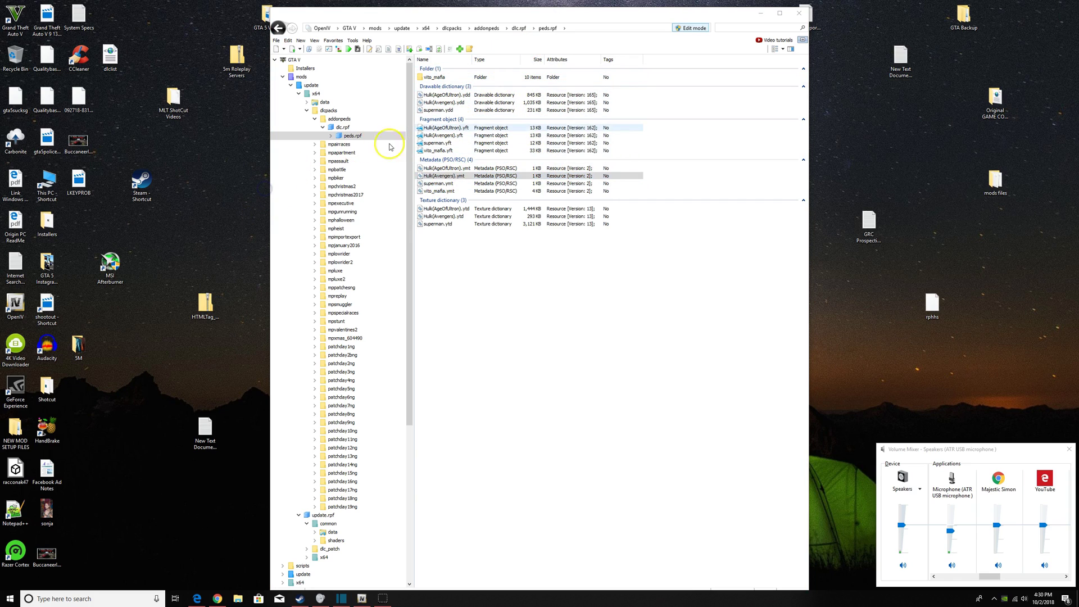
Step: Launch AddonPeds Editor from its desktop shortcut as administrator
left_click(761, 12)
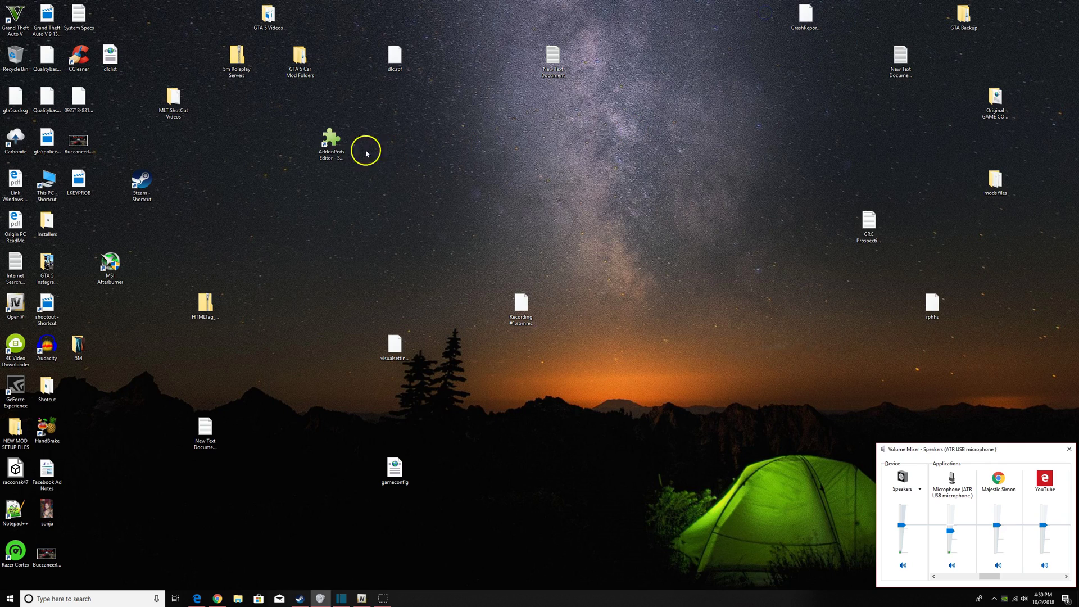
right_click(343, 144)
left_click(376, 176)
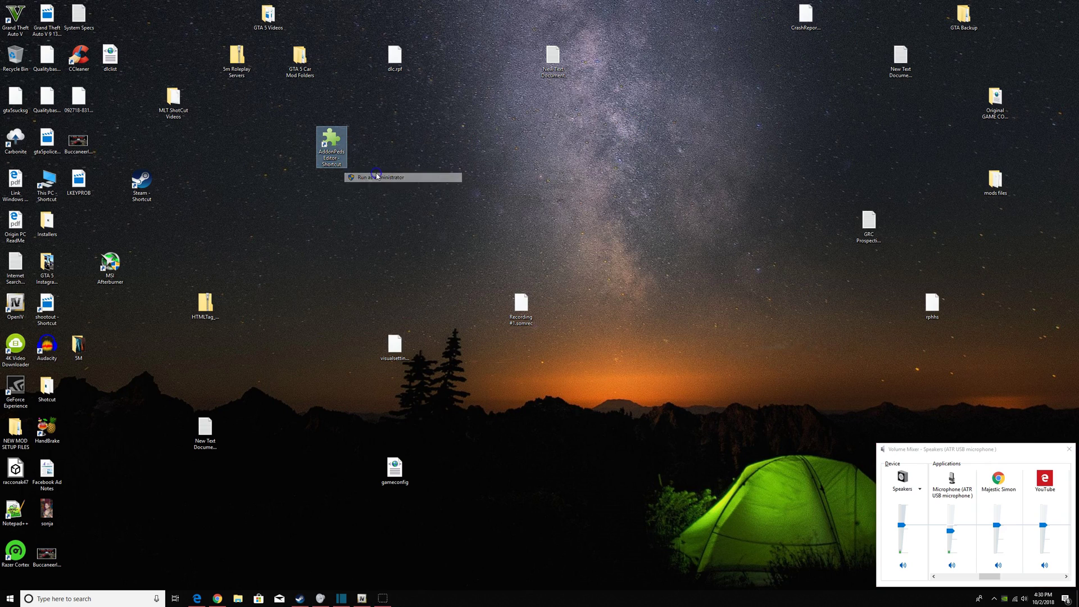
left_click(492, 357)
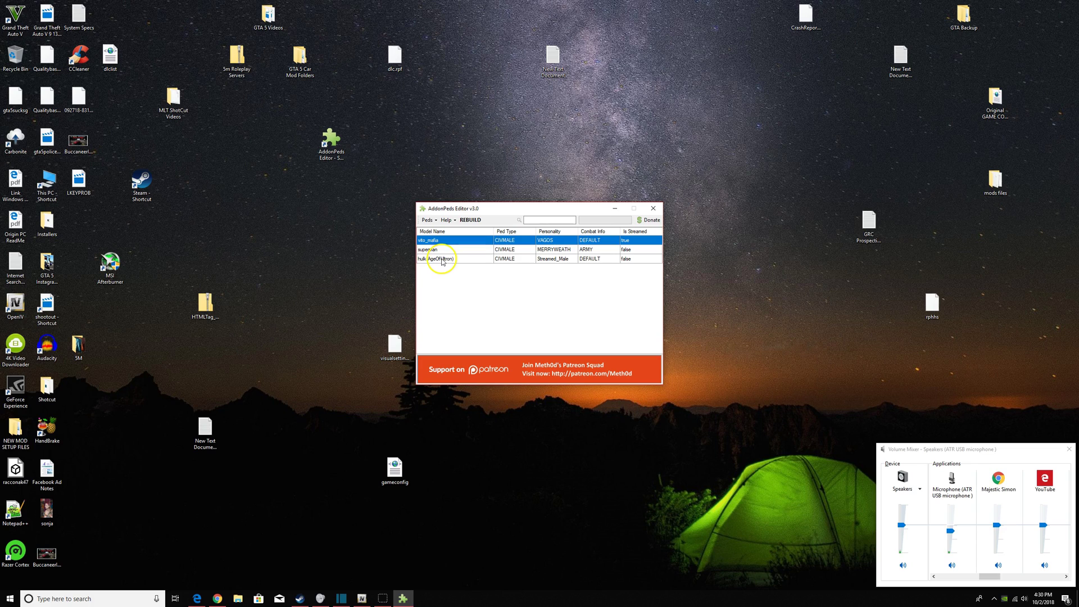
Step: Fill a New Ped form with Male and Is Streamed false, then close it and the editor
left_click(427, 220)
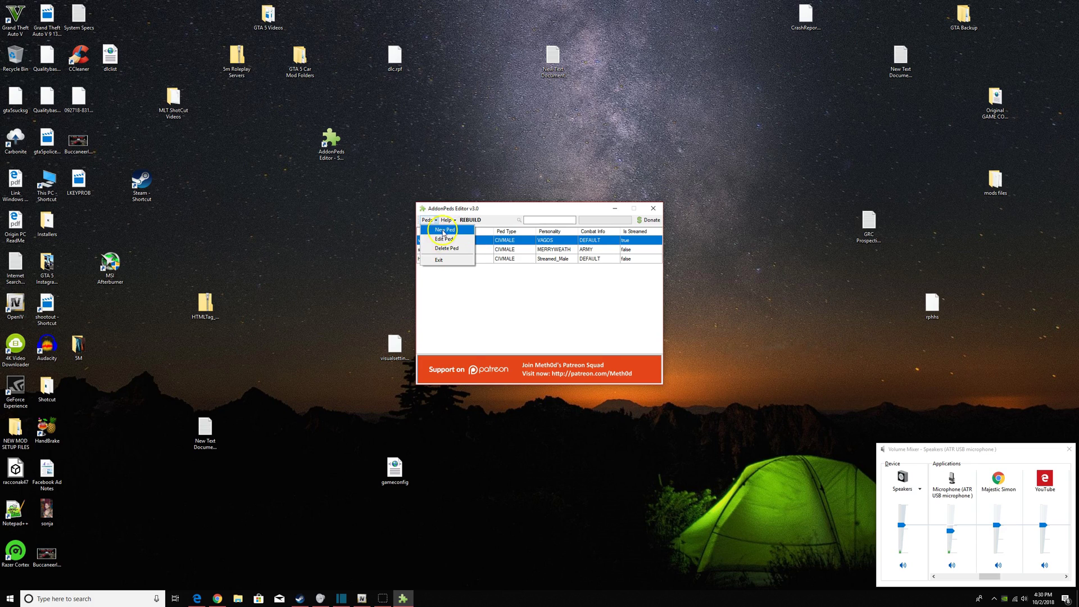
left_click(469, 237)
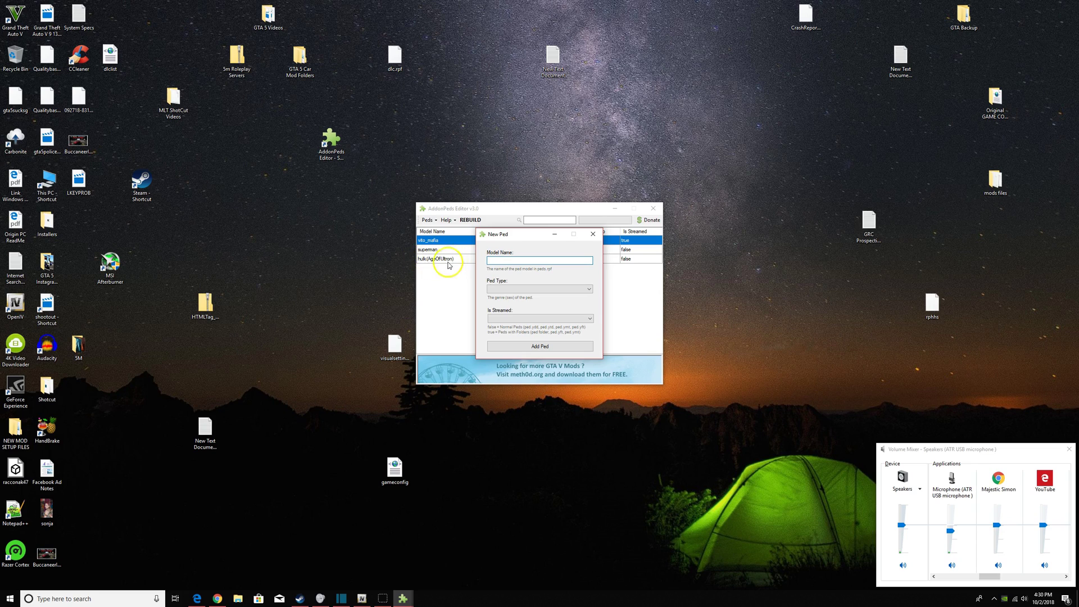
left_click(573, 289)
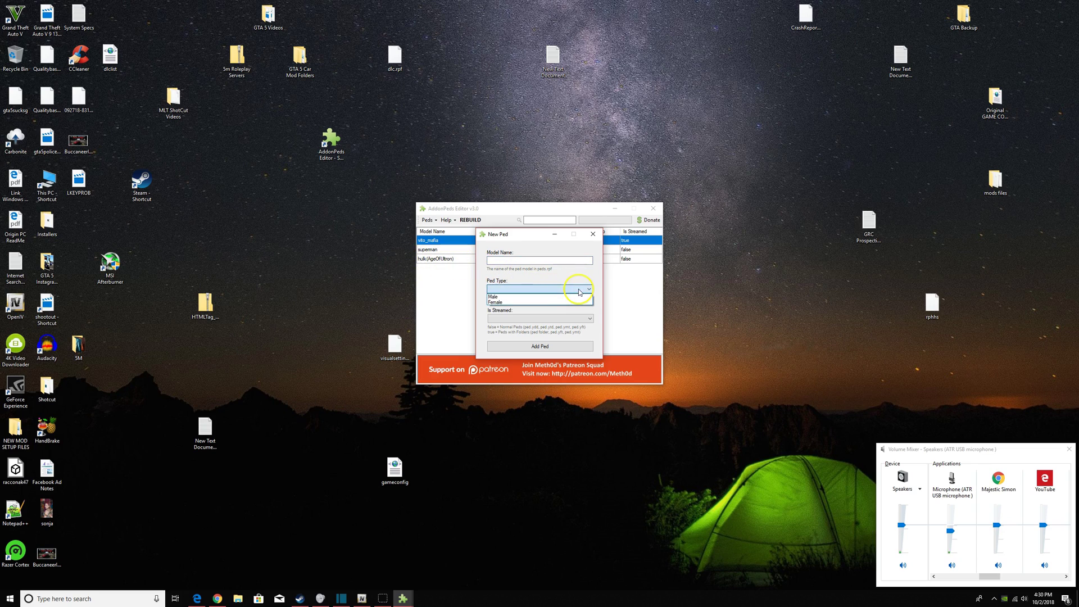
left_click(507, 297)
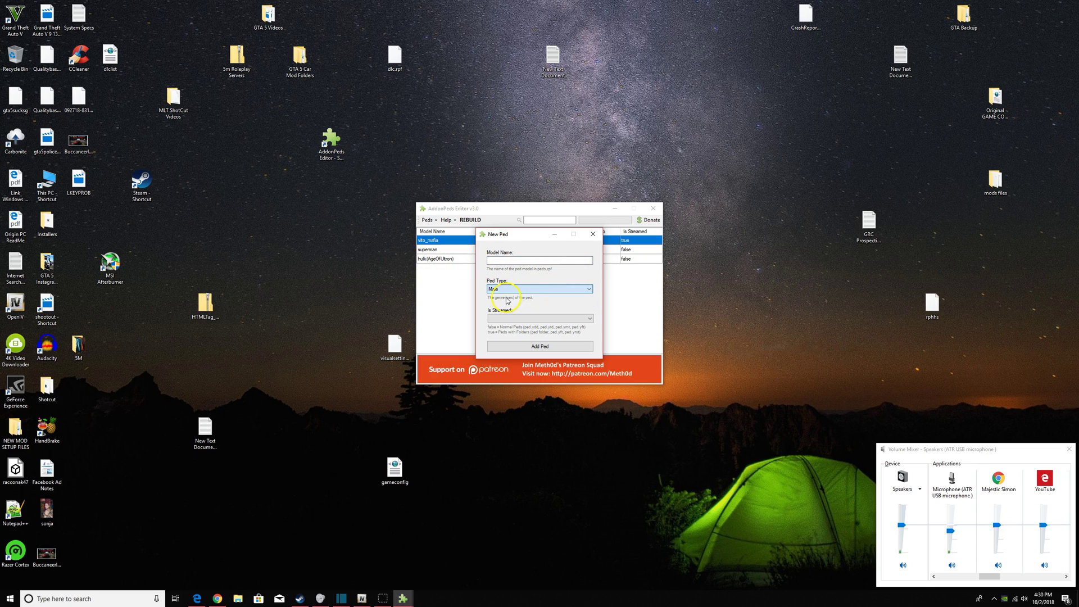
left_click(565, 318)
left_click(519, 327)
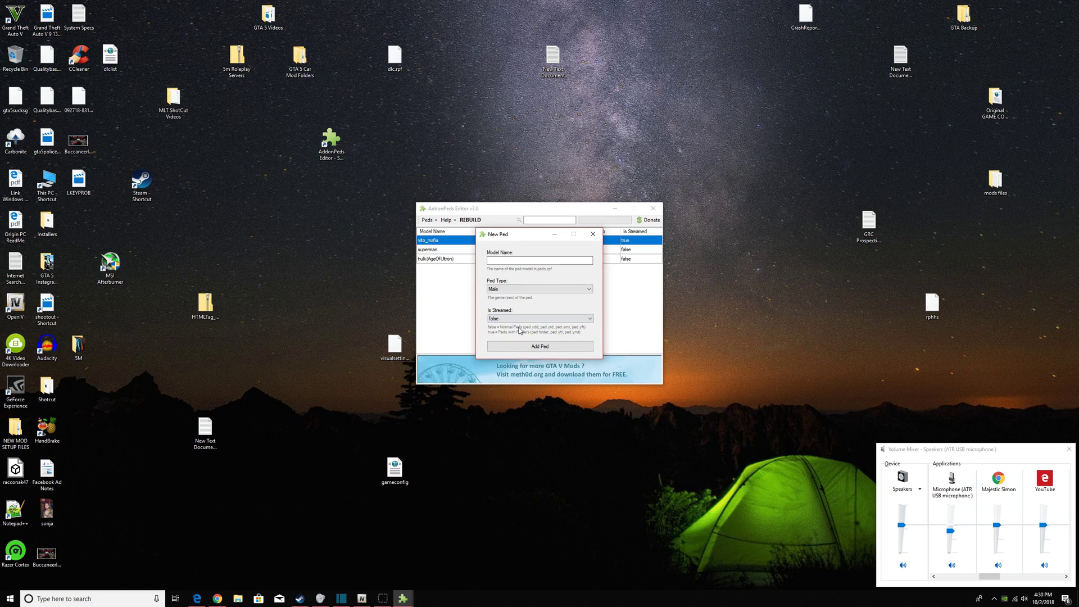
left_click(593, 237)
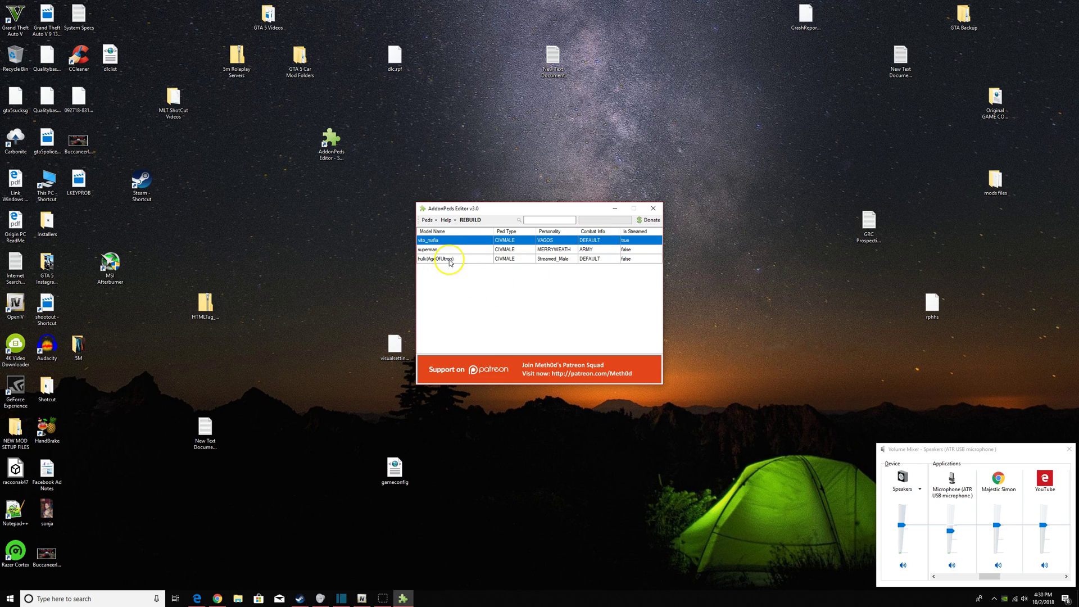
left_click(652, 209)
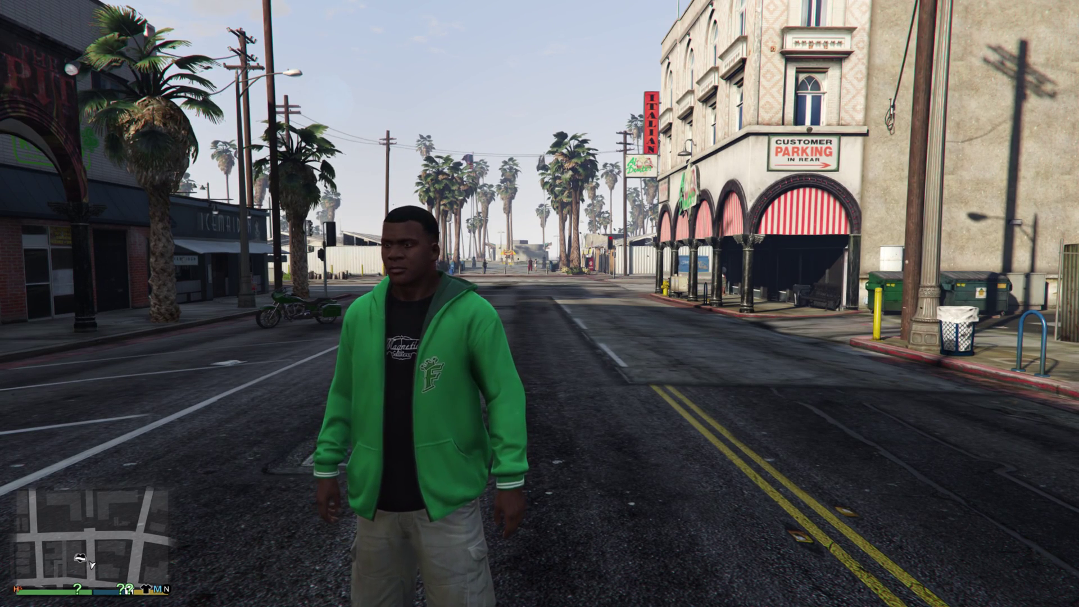
Step: Pick hulk(AgeOfUltron) from the Ped Selector's Addon Peds list, then close the menu
key("F7")
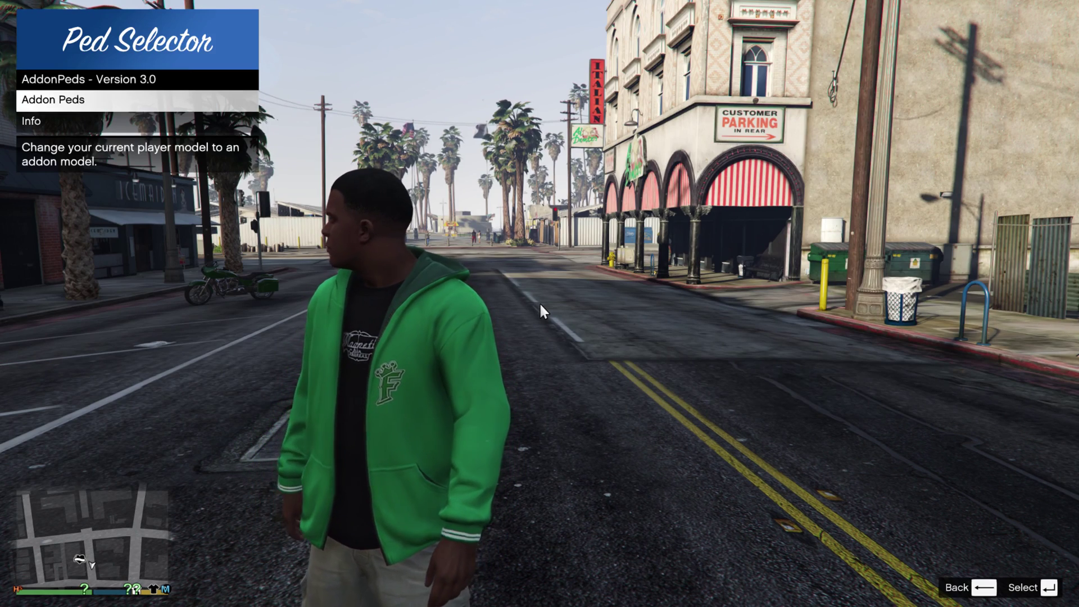
key("Return")
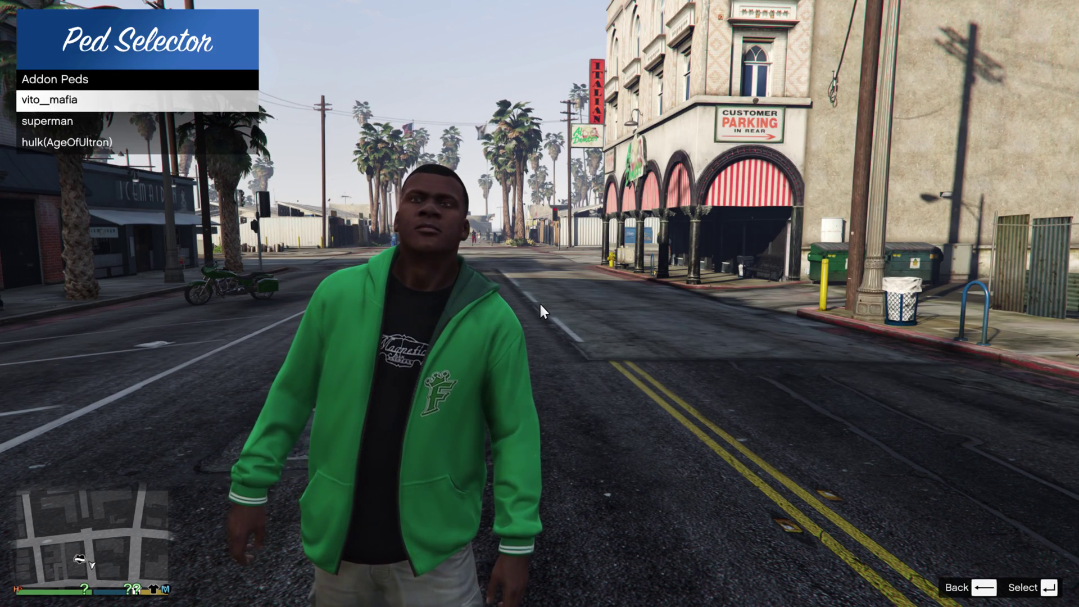
key("Down")
key("Down")
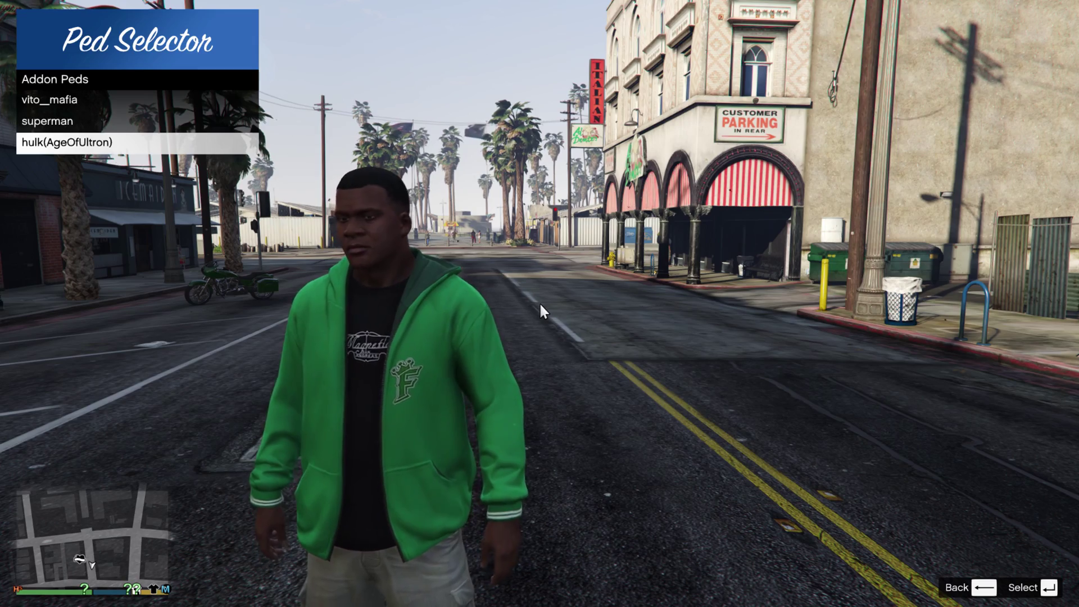
key("Return")
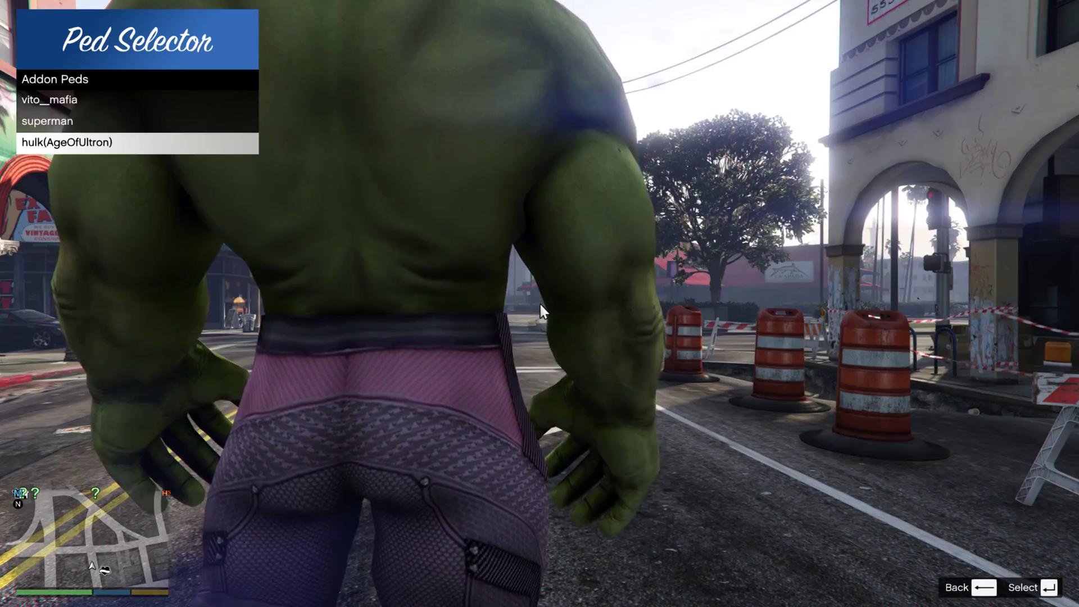
key("BackSpace")
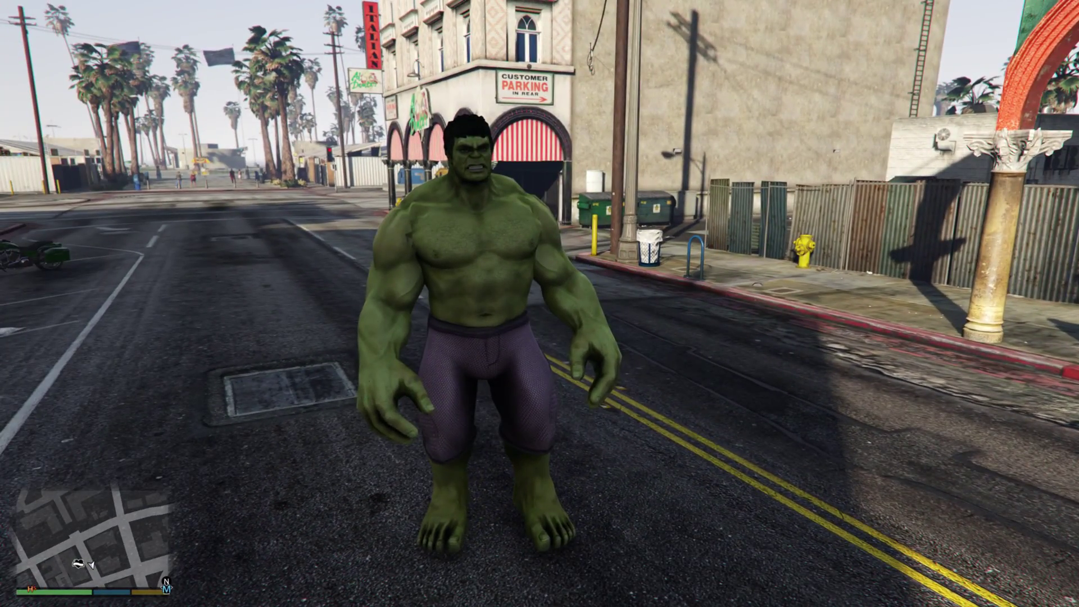
Step: Open the Hulk Toggle powers list, select hulk(ageofultron) over hulk(avengers), and return to the spawn menu
key("F5")
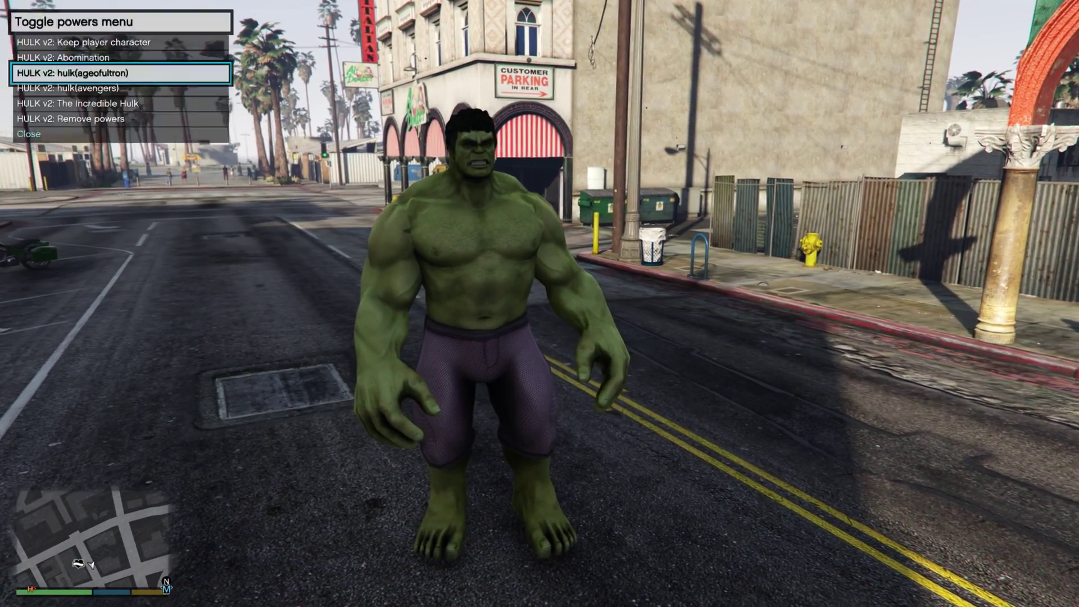
key("Down")
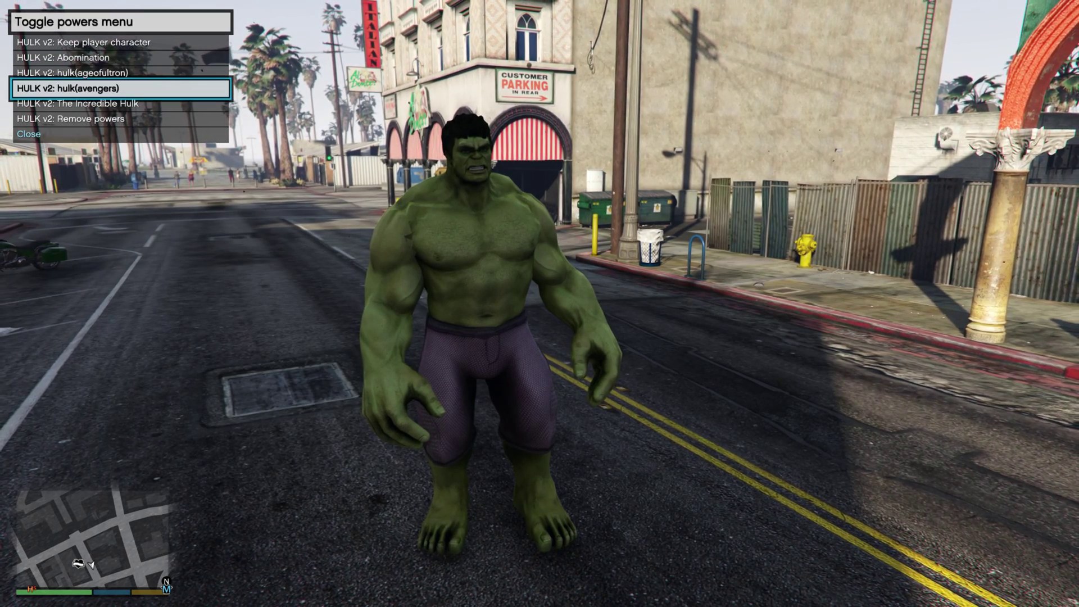
key("Up")
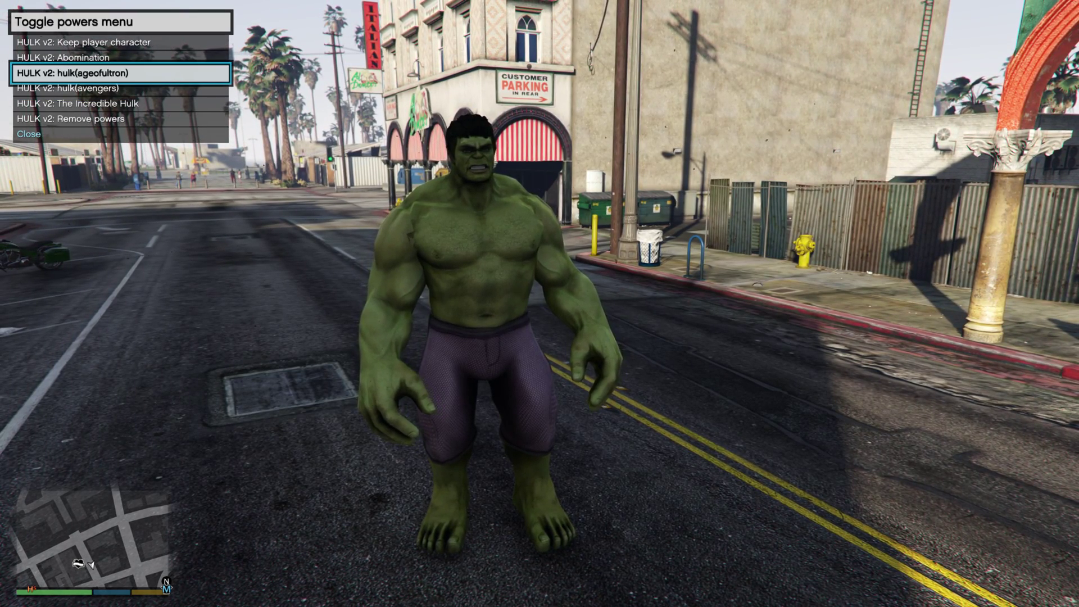
key("BackSpace")
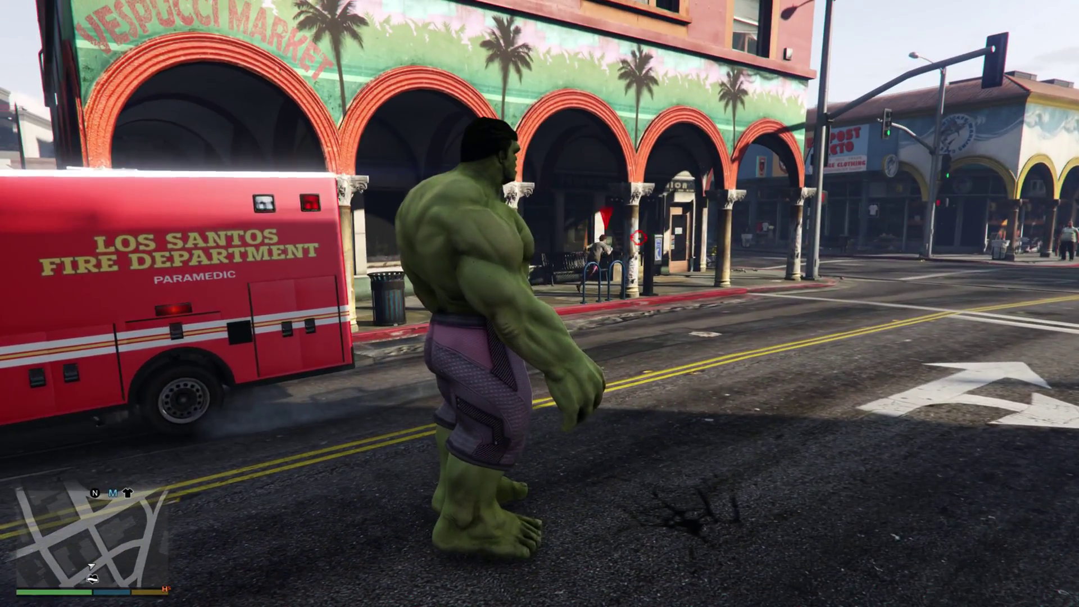
Step: Walk the Hulk to the ambulance and lift it, then turn and grab the paramedic to carry him
key("w")
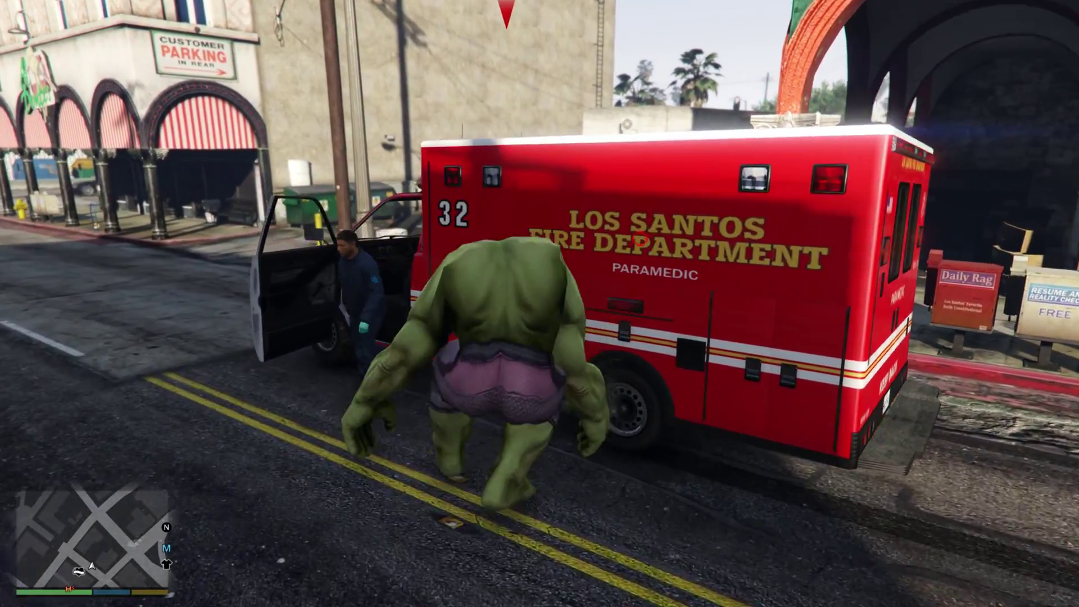
key("e")
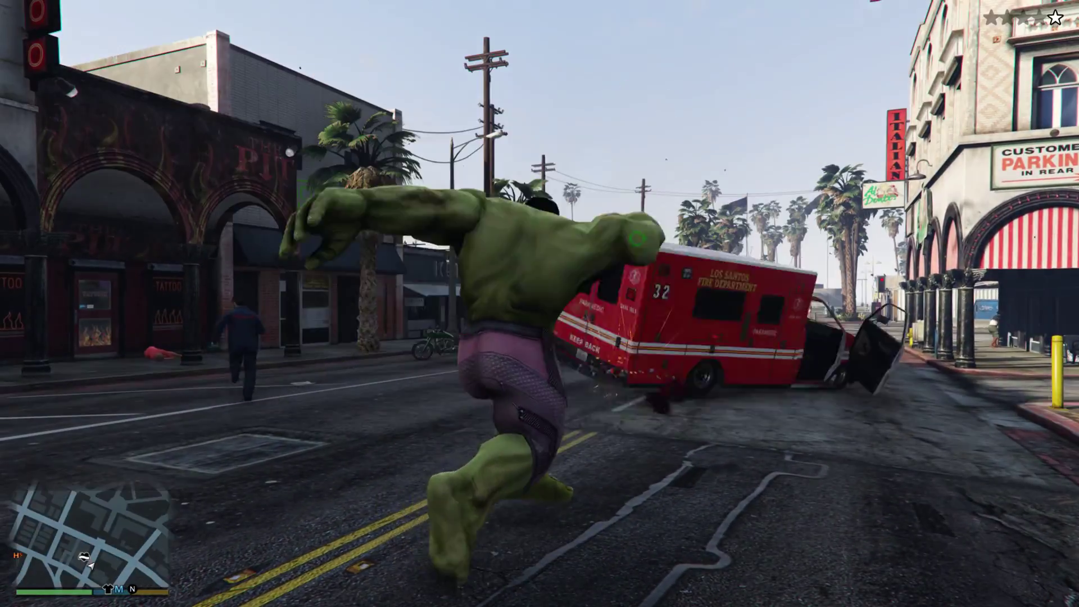
key("a")
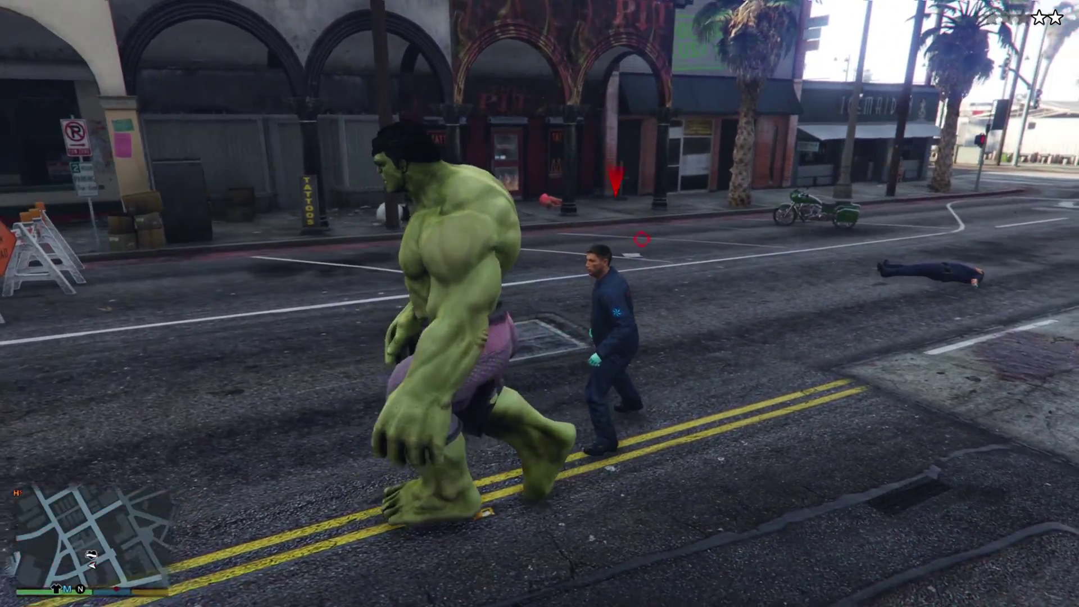
key("e")
key("d")
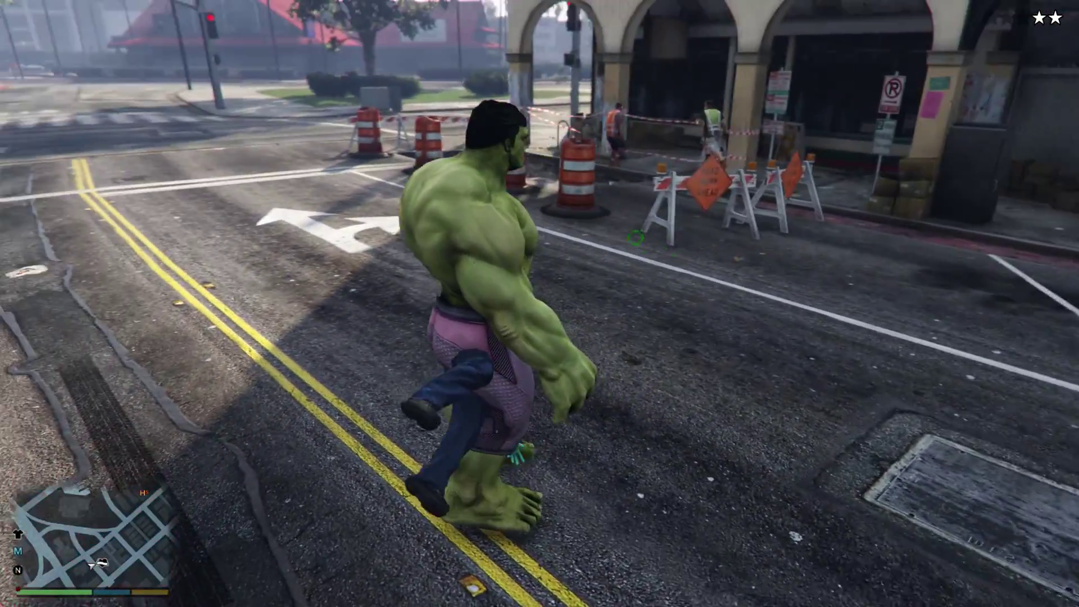